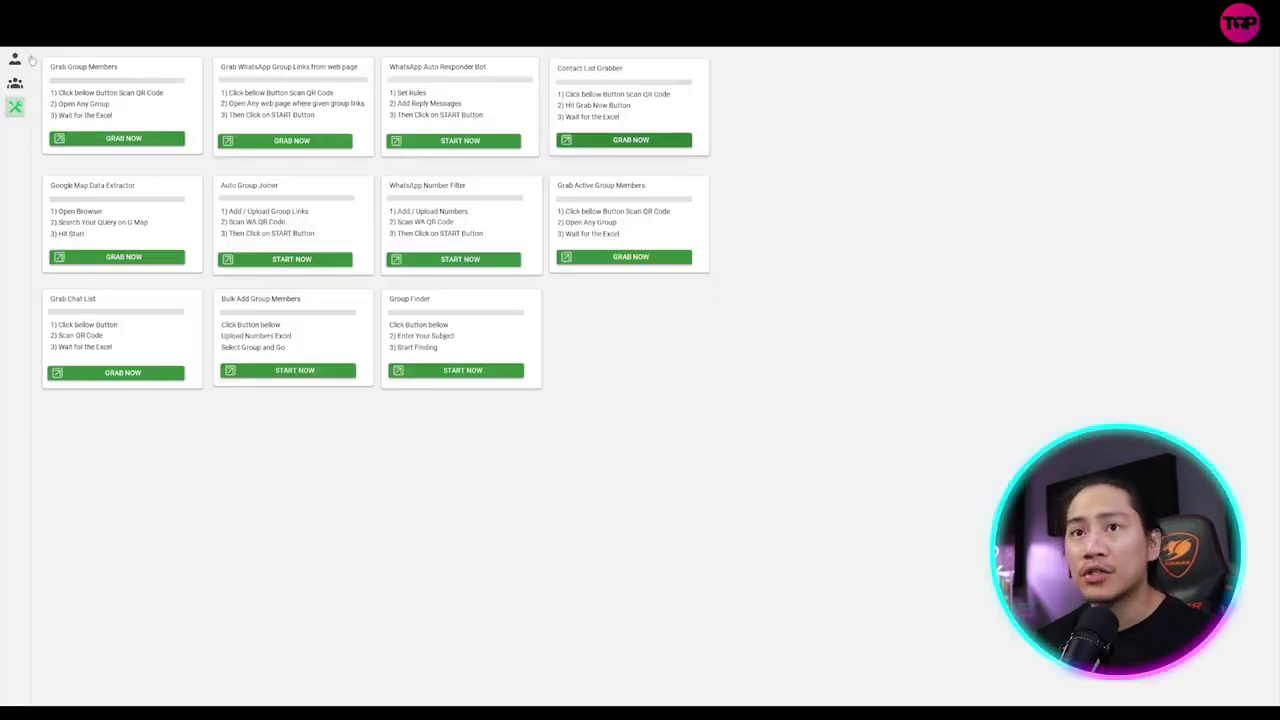
- Glance at the bulk message sender, then launch the Contact List Grabber from the tools page
click(15, 60)
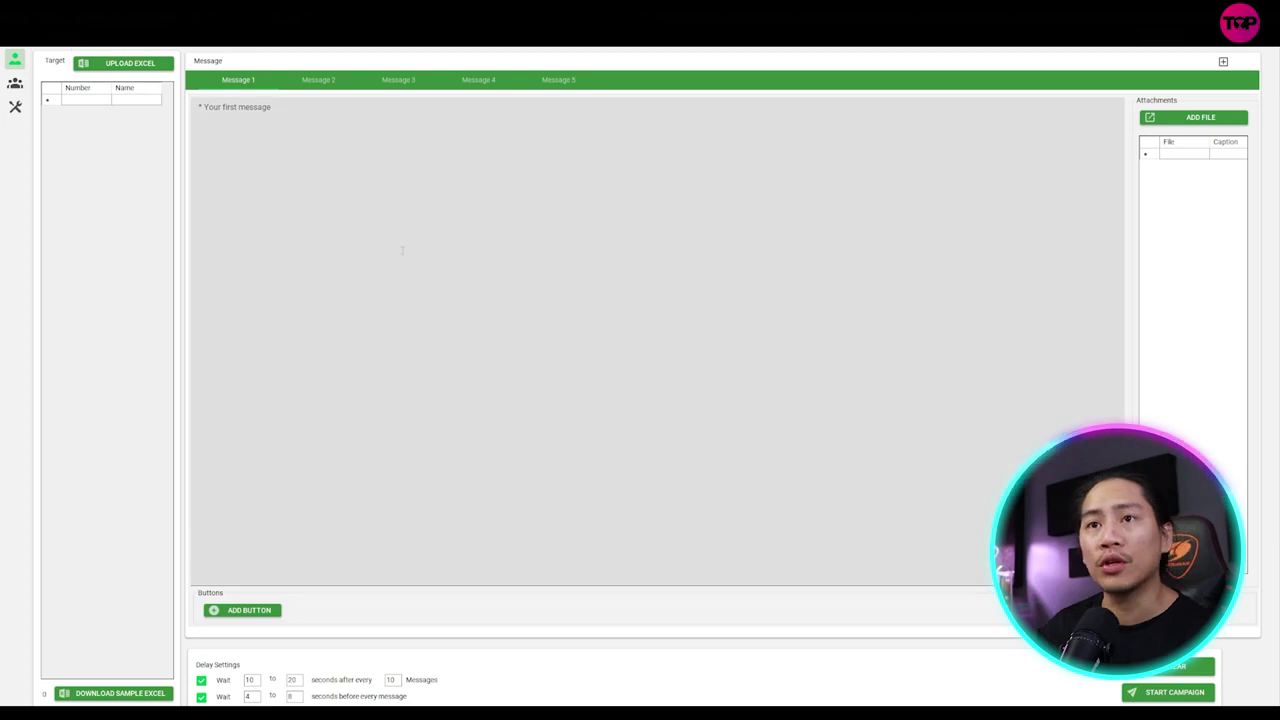
click(14, 108)
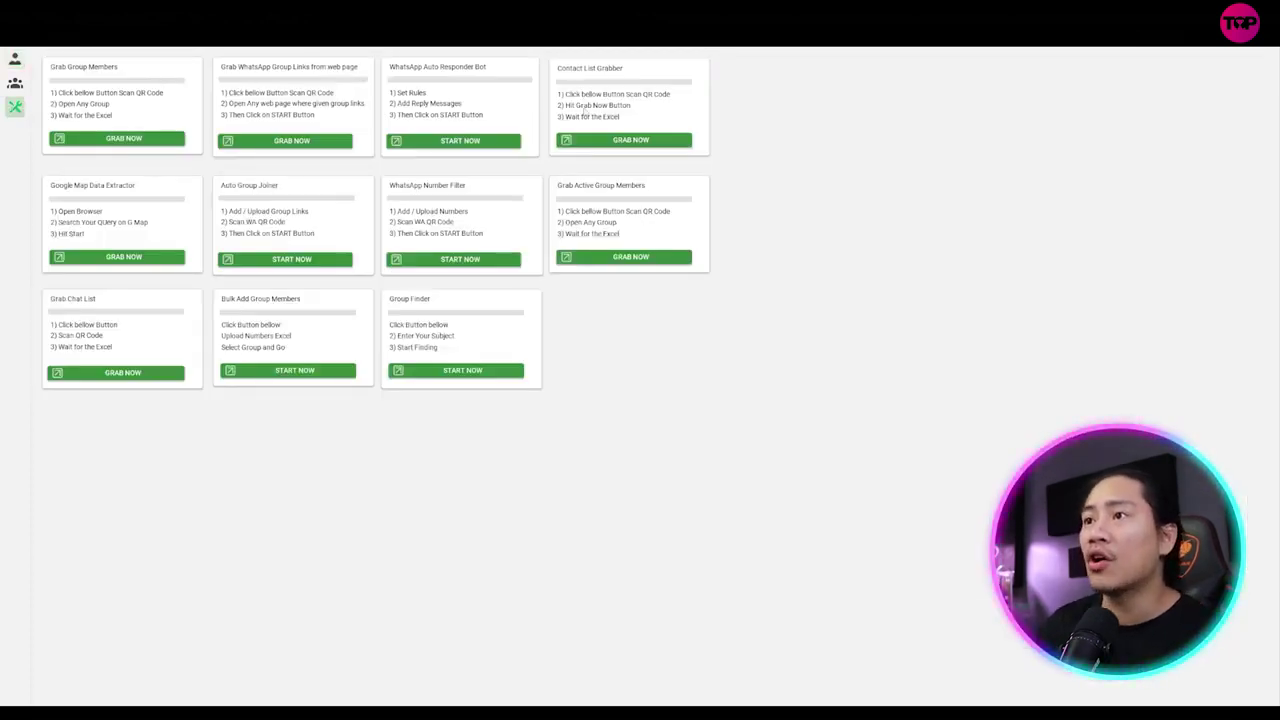
click(619, 141)
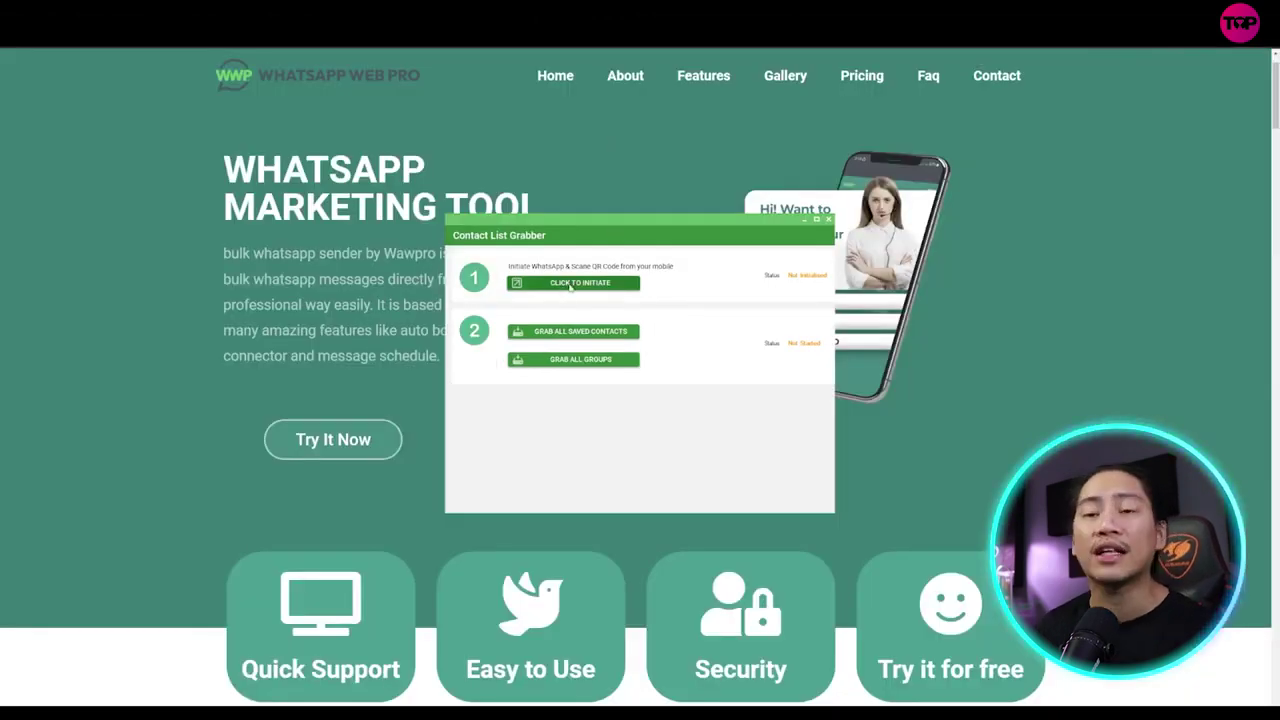
- Initiate the grabber's WhatsApp Web session in a maximized window, then return to the Contact List Grabber
click(572, 284)
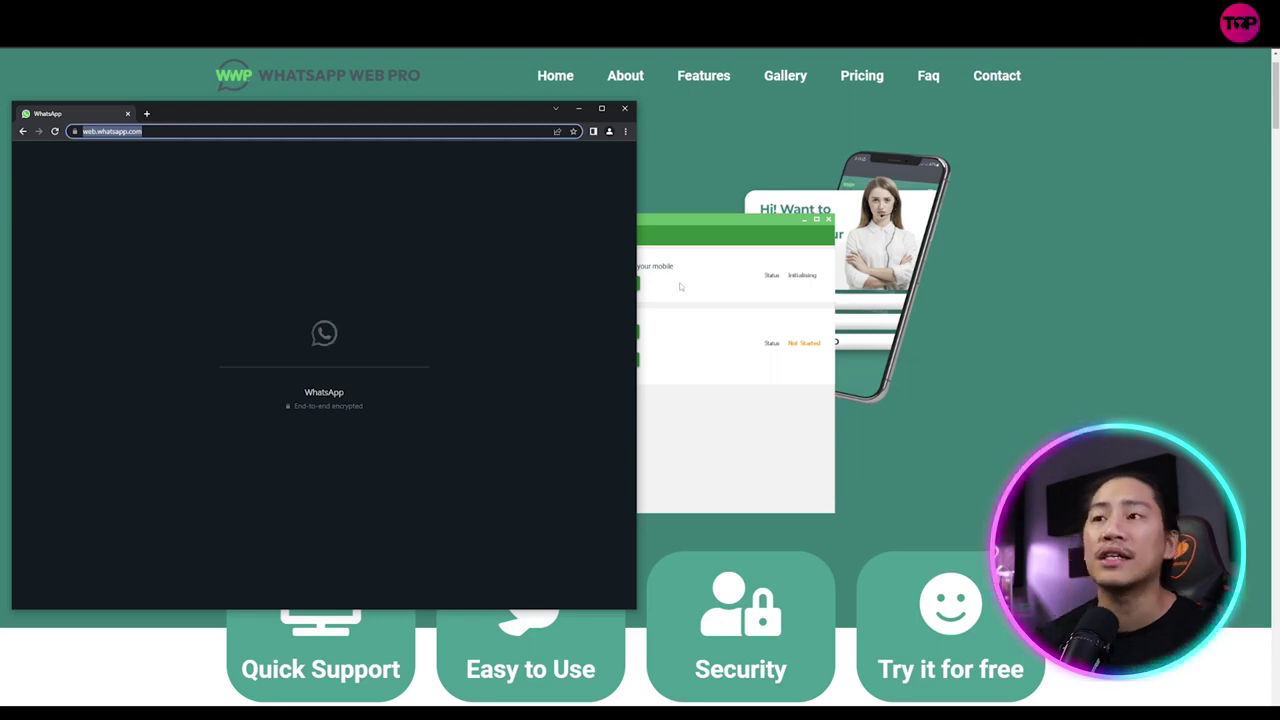
double_click(362, 115)
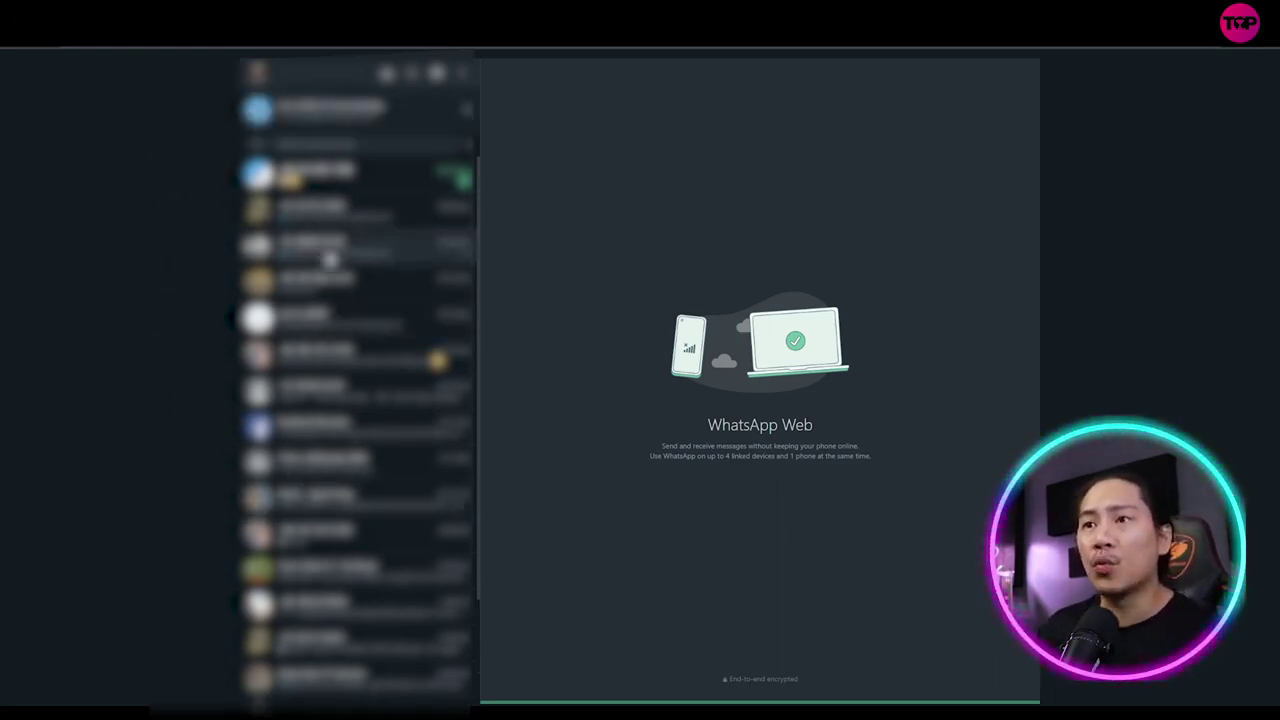
key(alt+Tab)
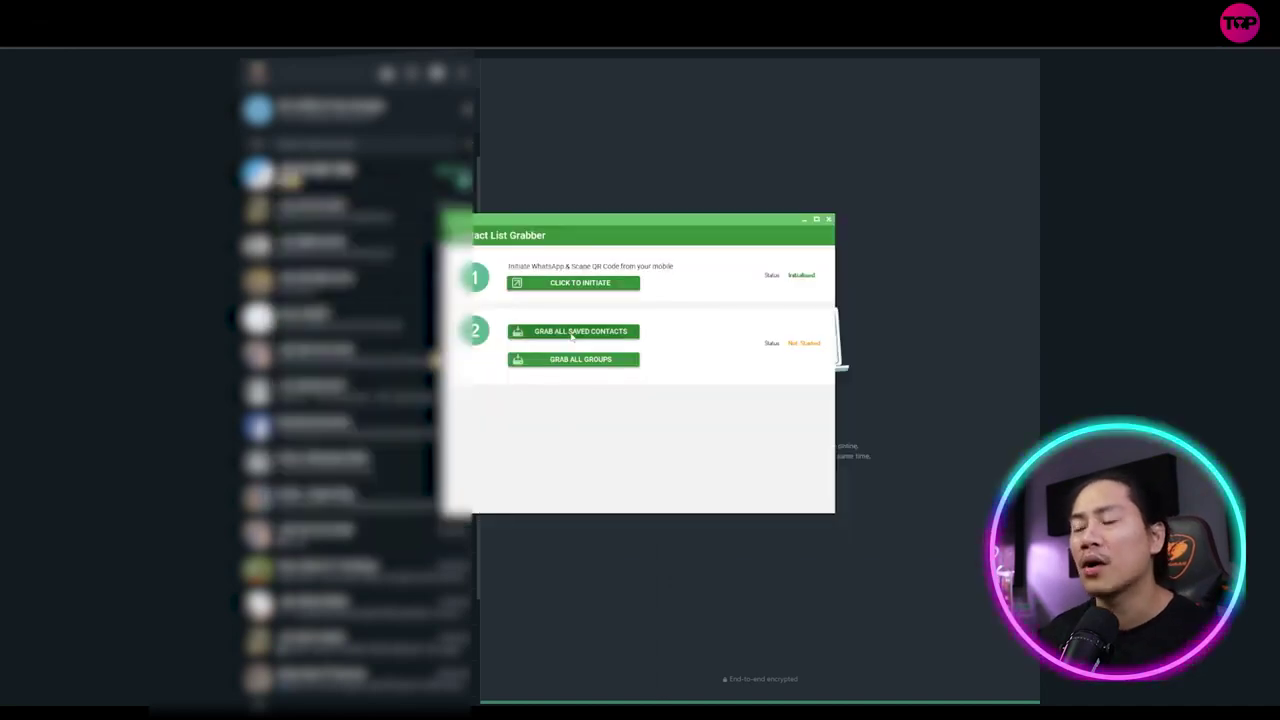
- Export all saved contacts to Excel with the file name prefixed '11_', then close the grabber
click(572, 334)
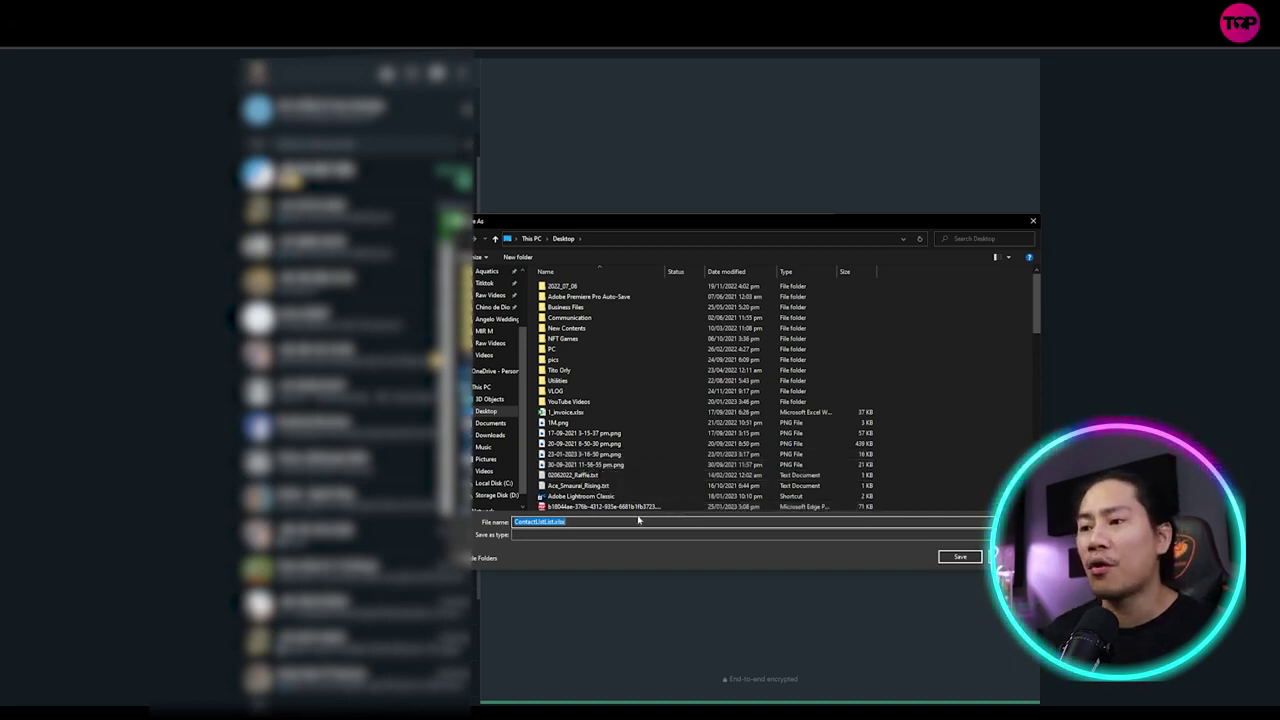
click(515, 521)
text(11_)
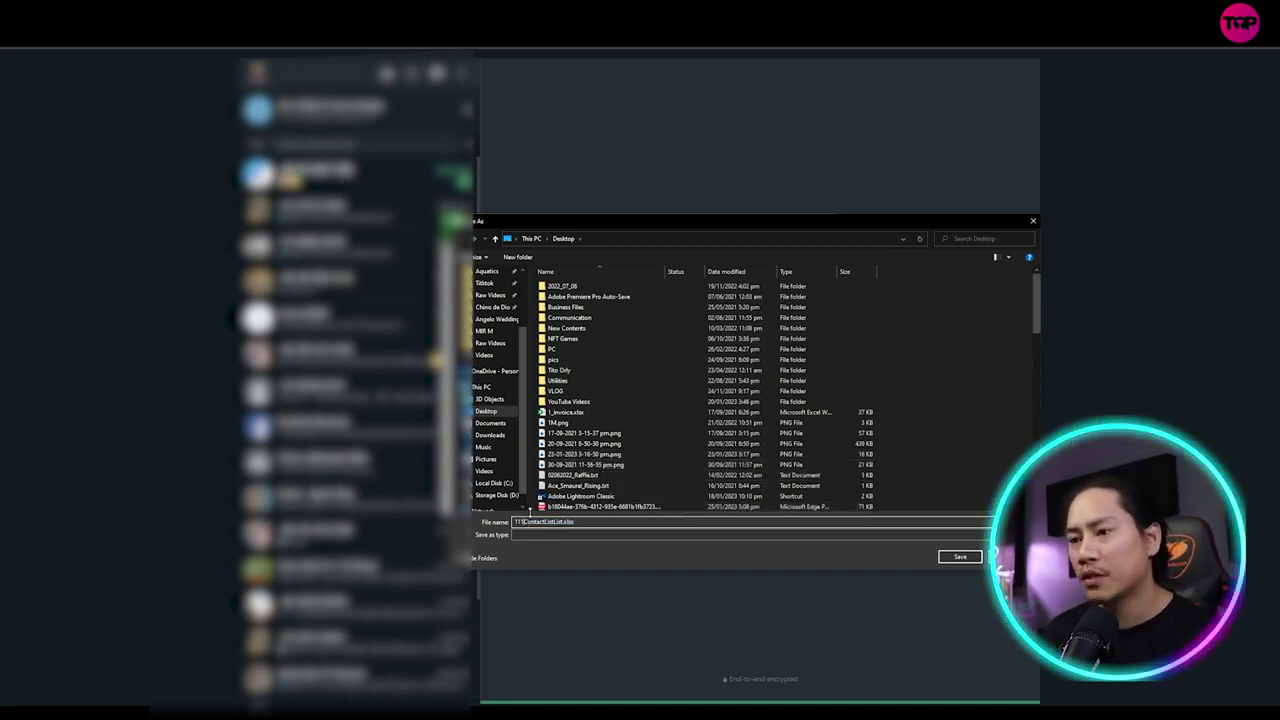
click(955, 556)
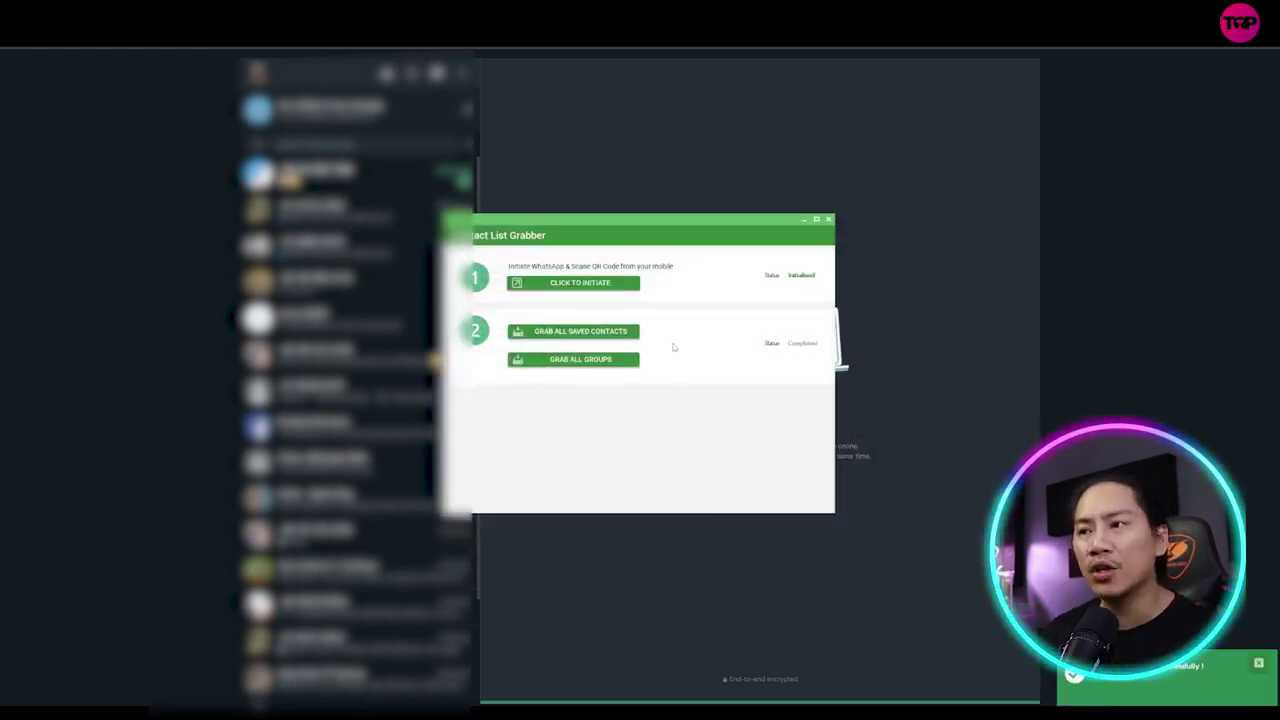
click(804, 220)
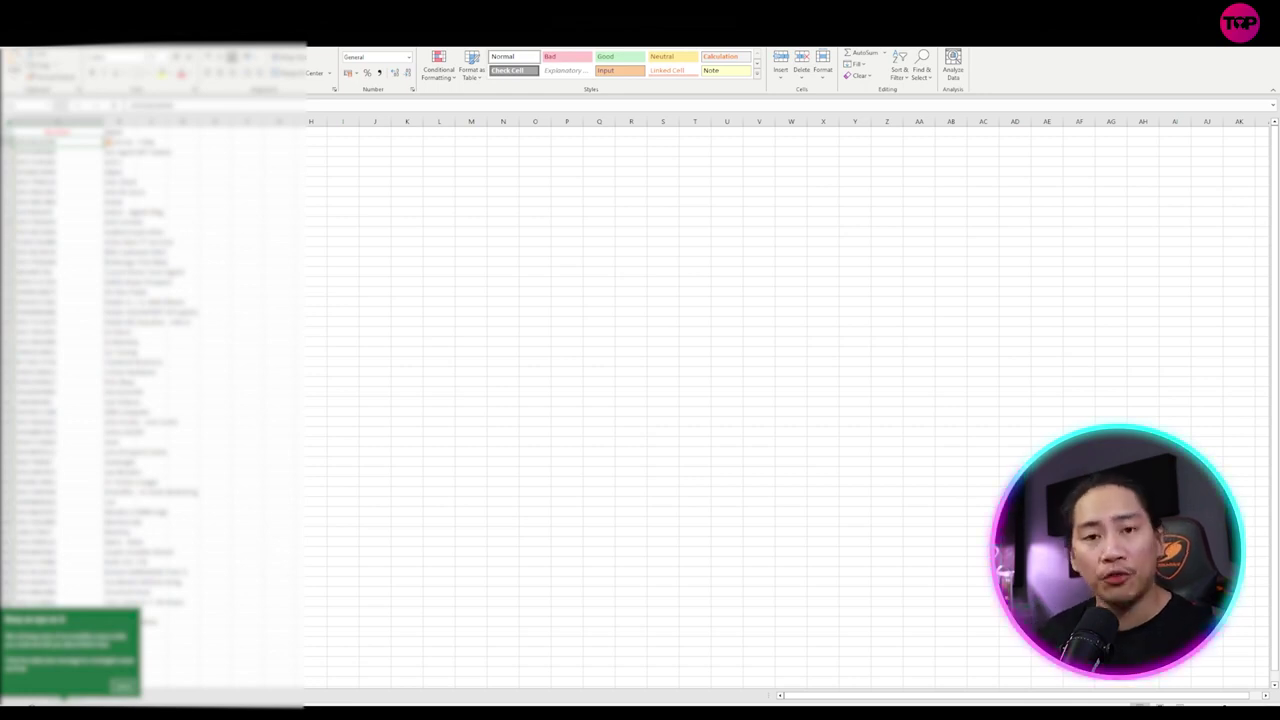
mouse_move(498, 714)
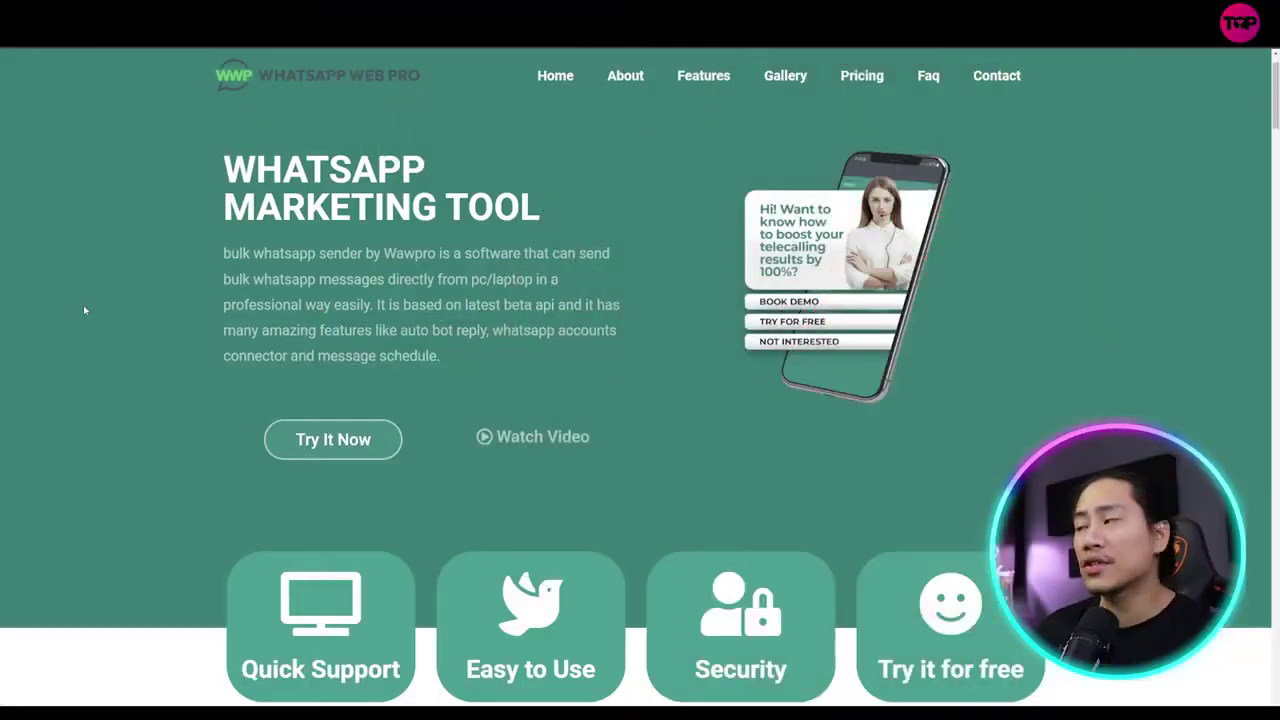
- Scroll down the WhatsApp Web Pro homepage through the About Us section
scroll(83, 296, down, 2)
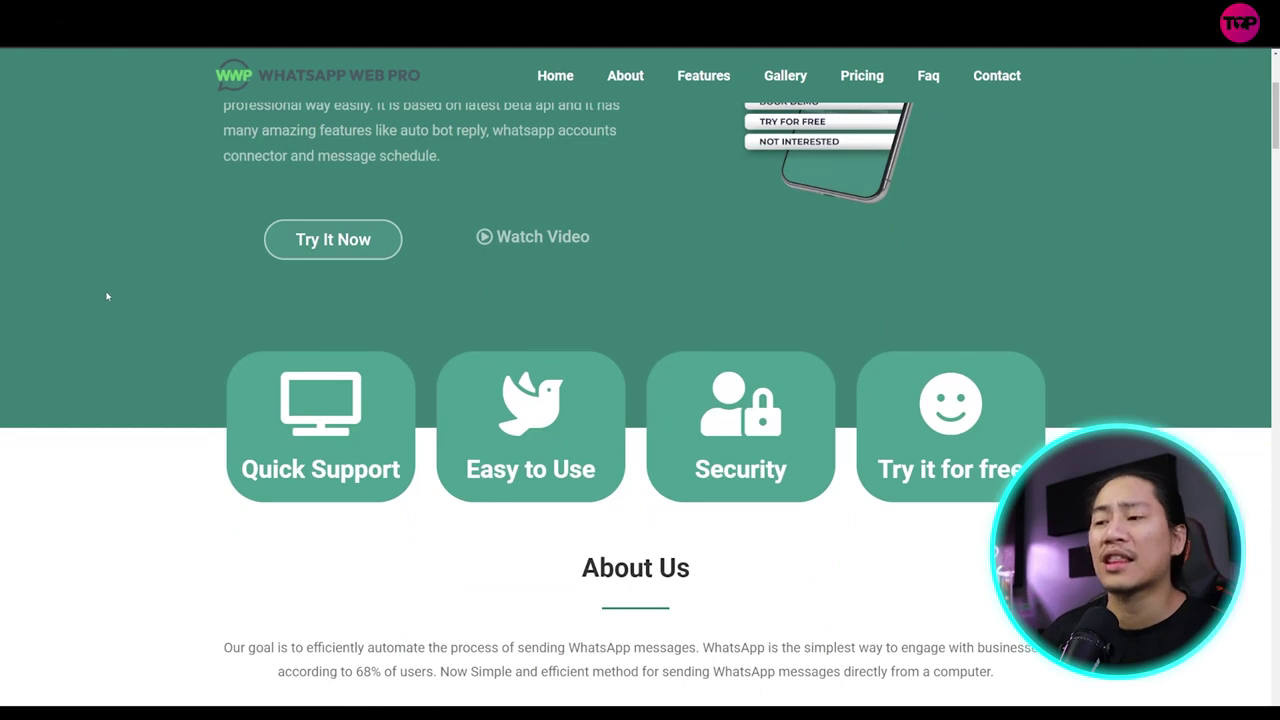
scroll(107, 296, down, 2)
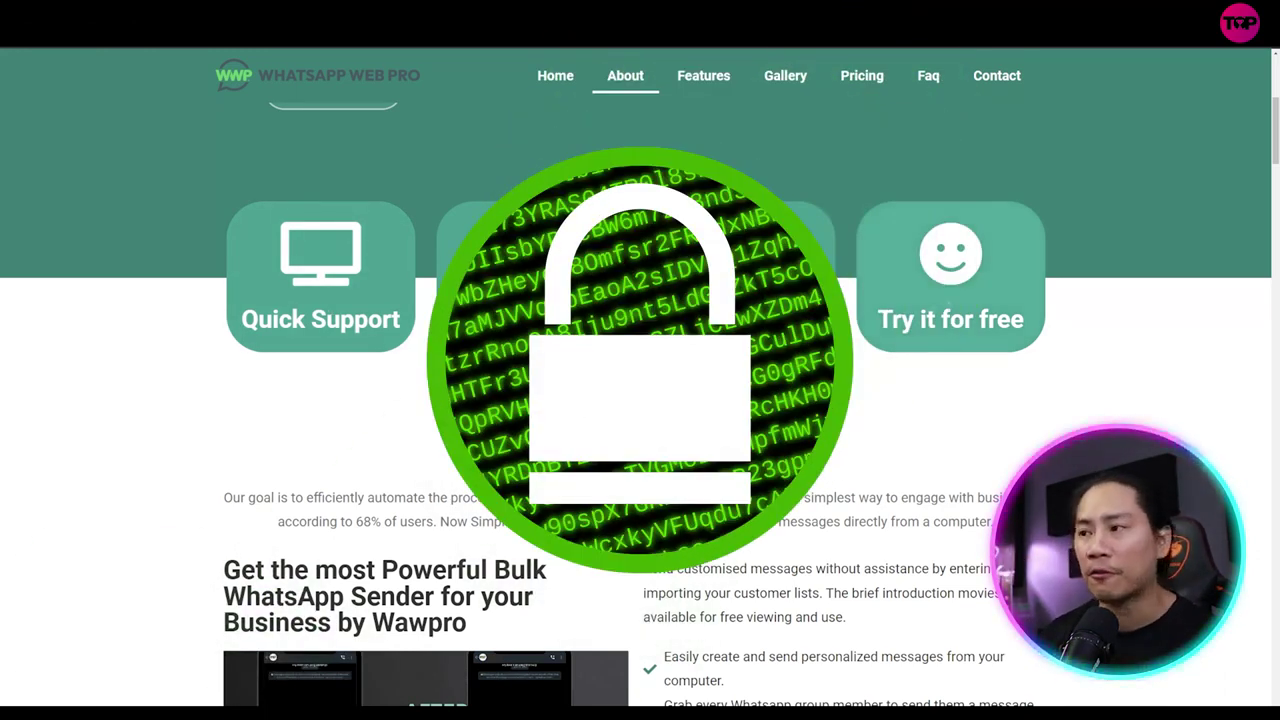
scroll(435, 383, down, 1)
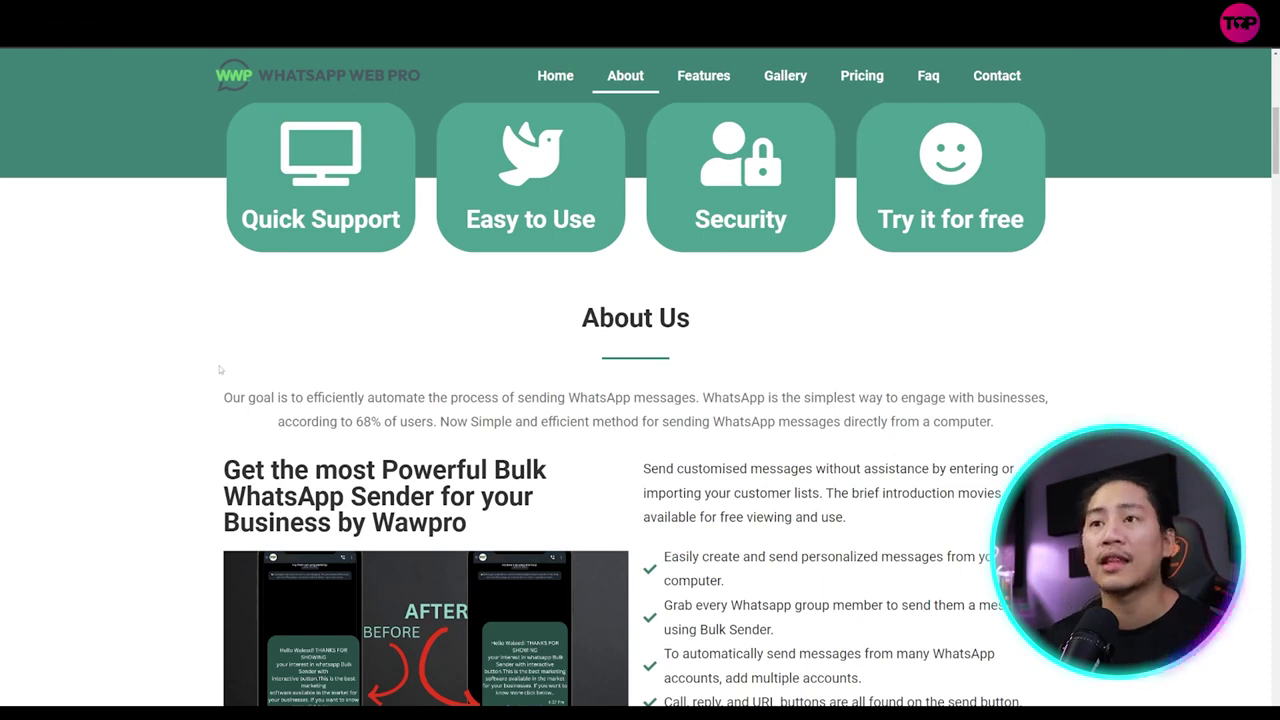
scroll(202, 348, down, 1)
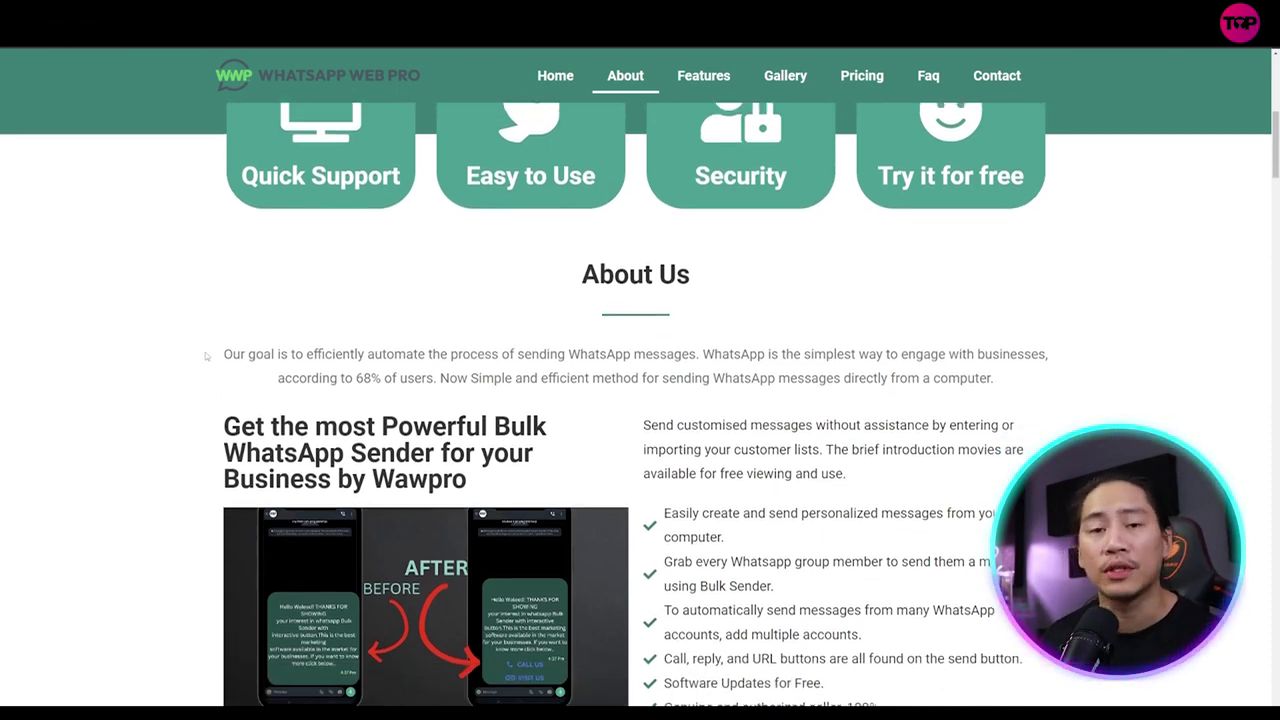
scroll(205, 345, down, 2)
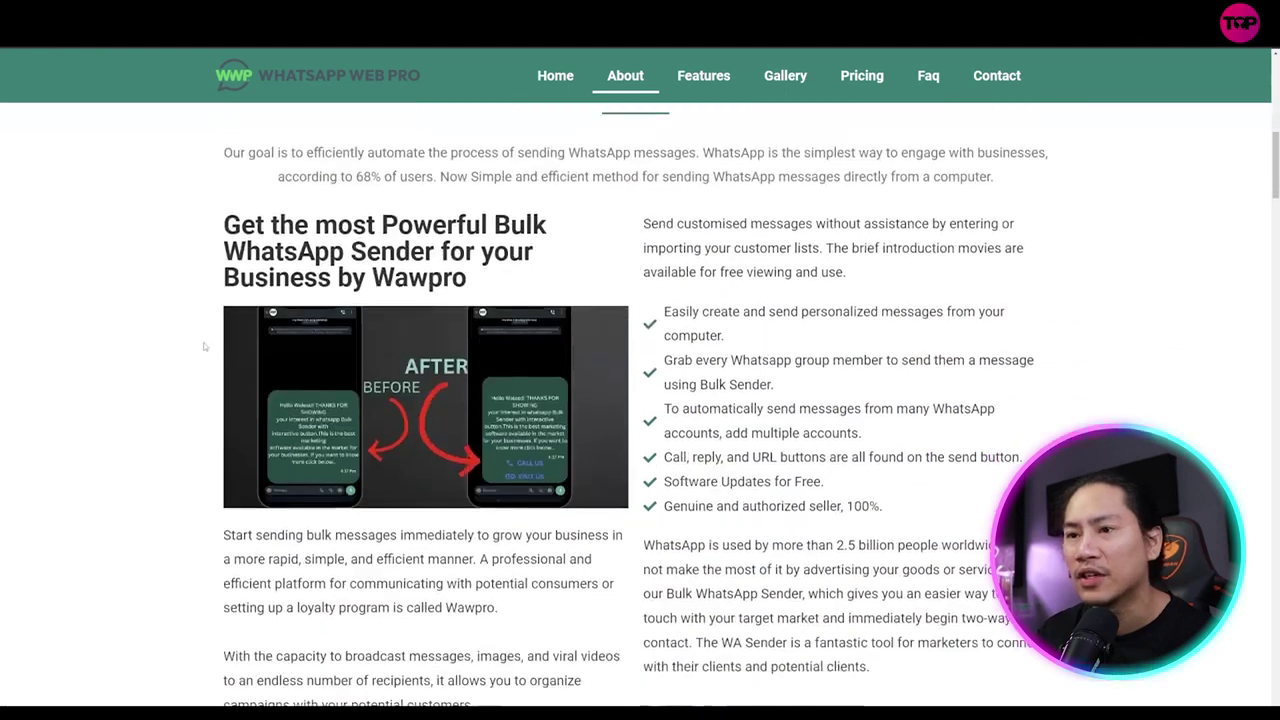
- Zoom the page to 200% and read on past the customer statistics counters
key(ctrl+plus)
key(ctrl+plus)
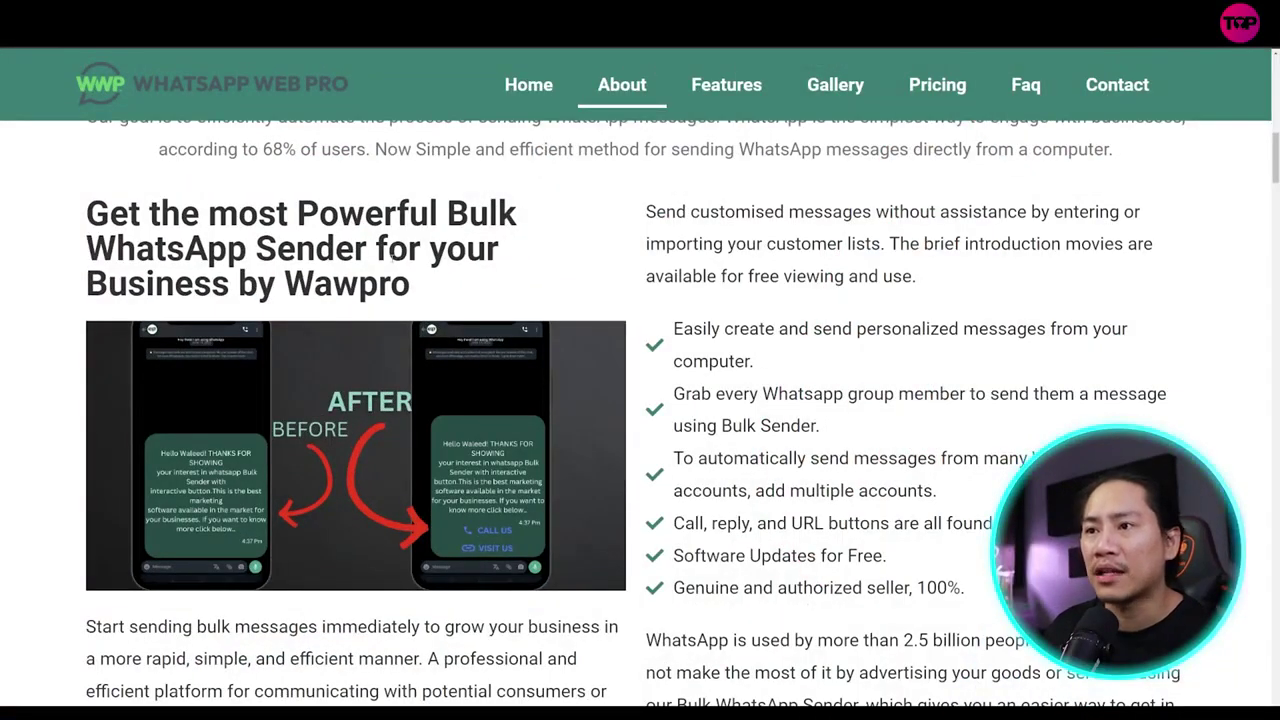
scroll(462, 287, down, 4)
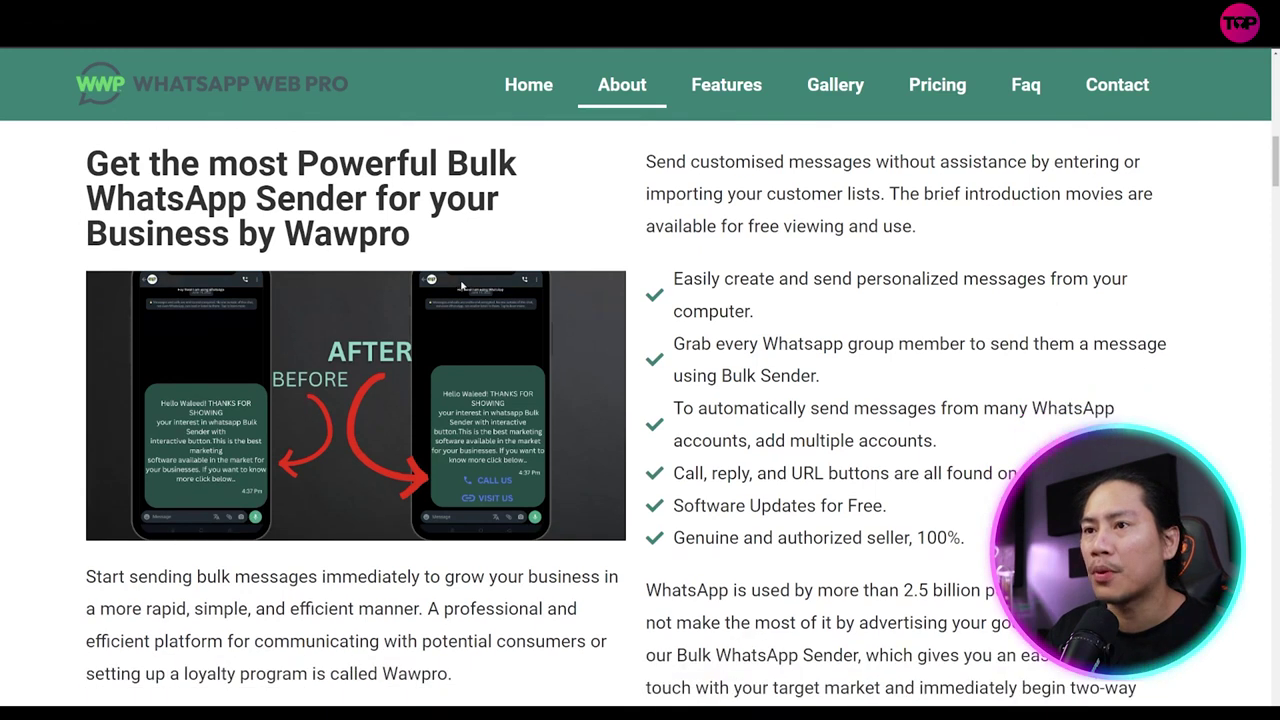
scroll(628, 380, down, 3)
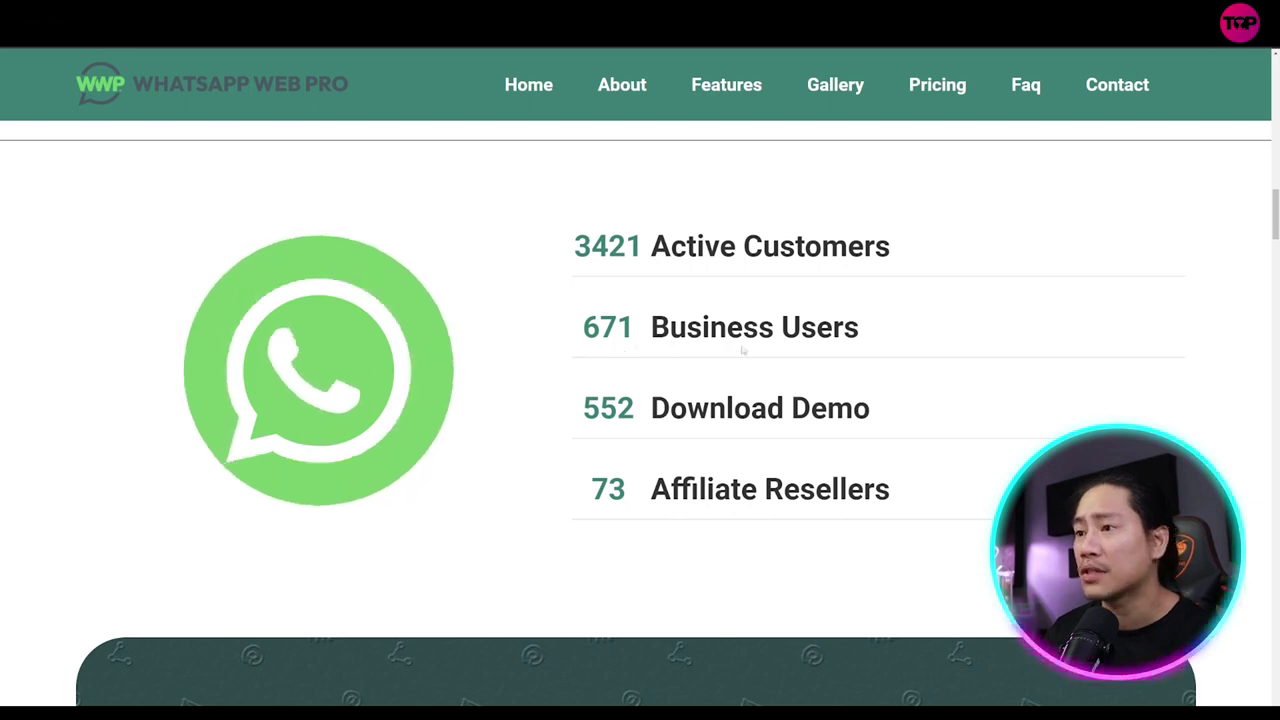
scroll(640, 342, down, 1)
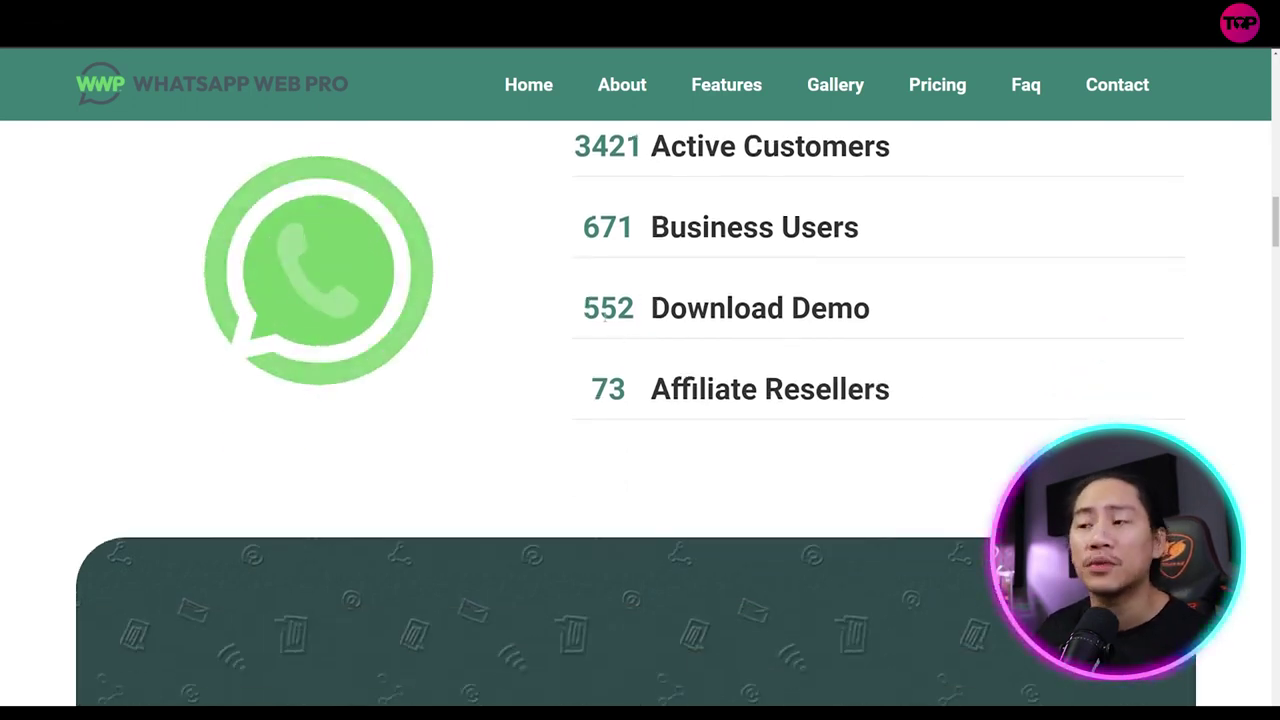
scroll(625, 320, down, 1)
scroll(630, 308, down, 3)
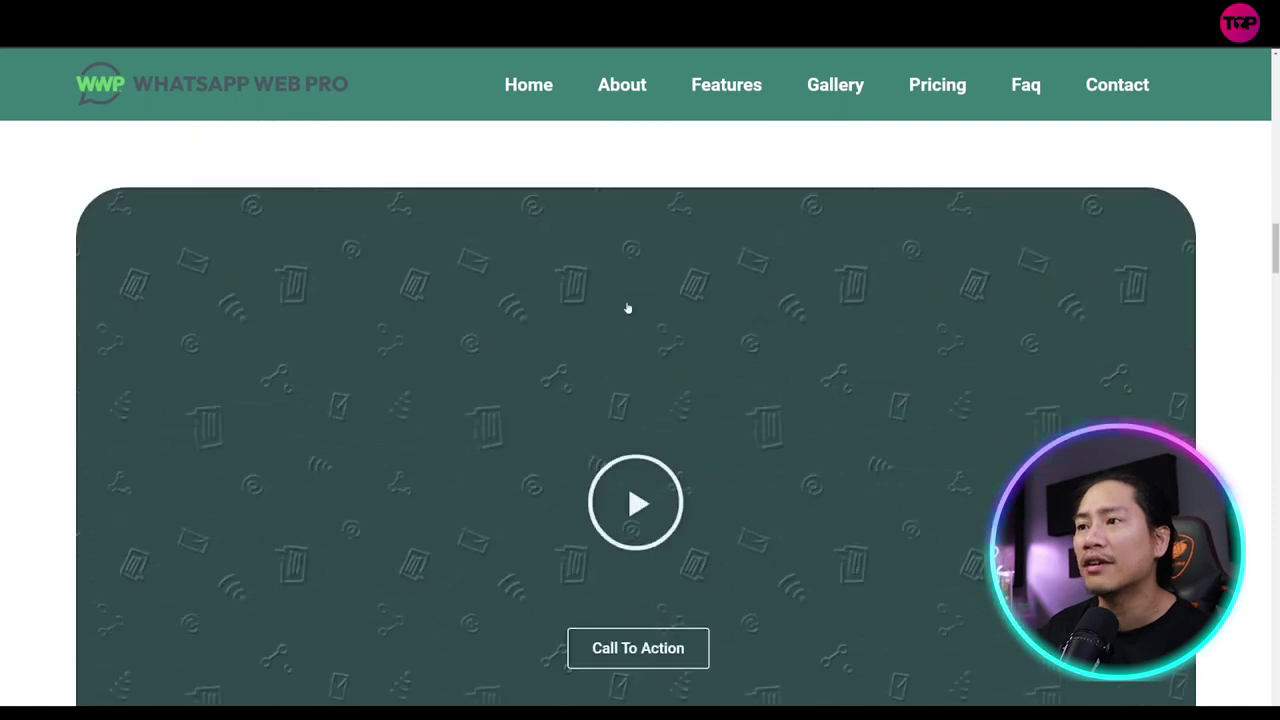
scroll(626, 303, down, 3)
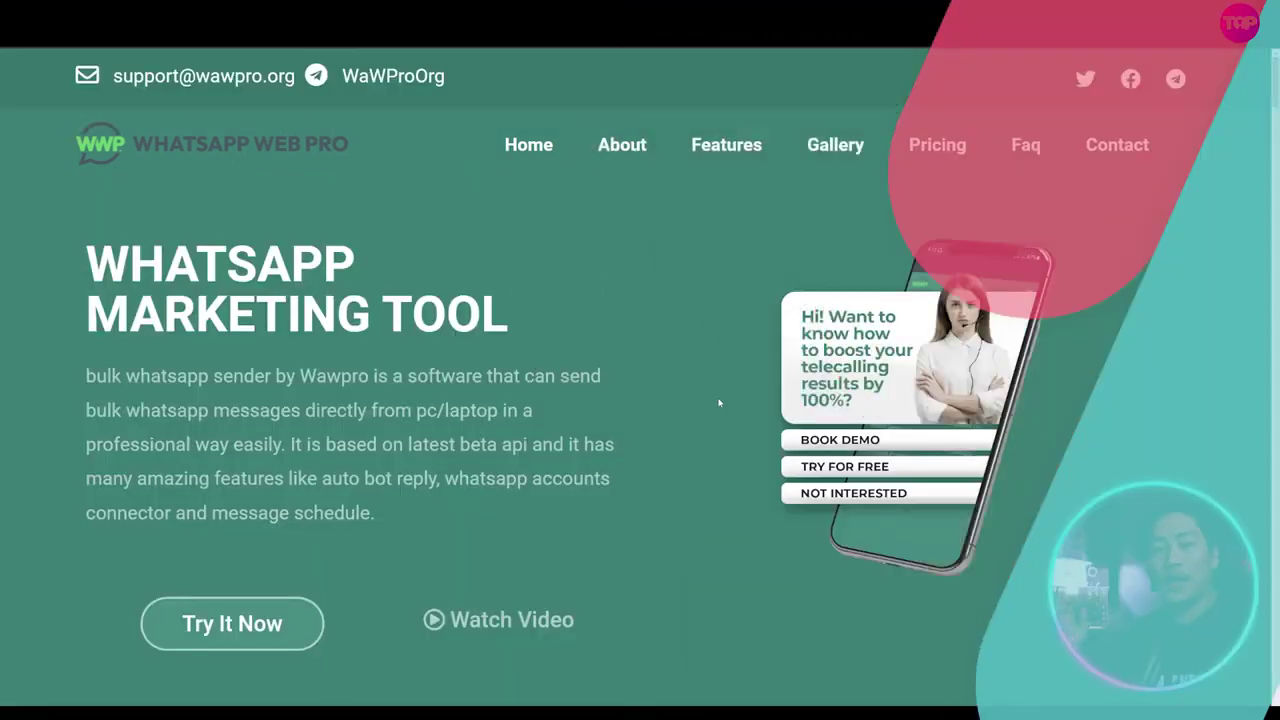
- Jump to the Features section and read the Export Contacts and Sending Reports cards
click(703, 150)
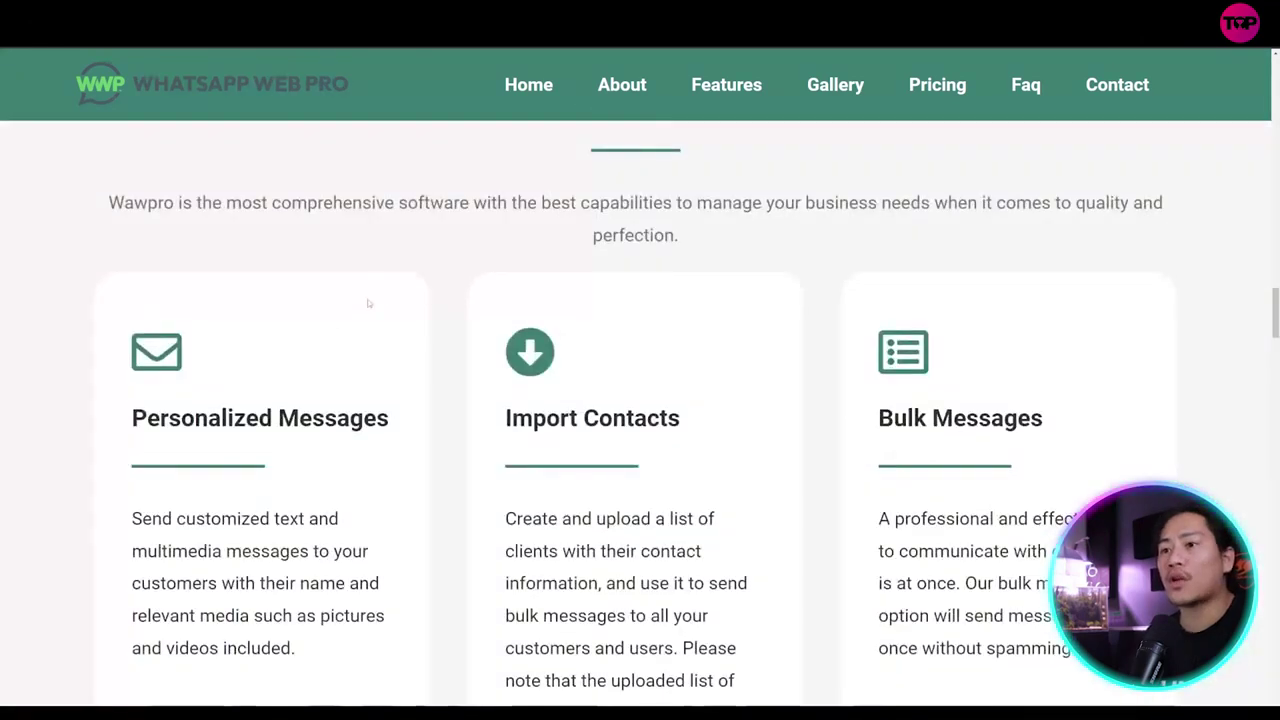
scroll(249, 334, up, 2)
scroll(234, 309, down, 1)
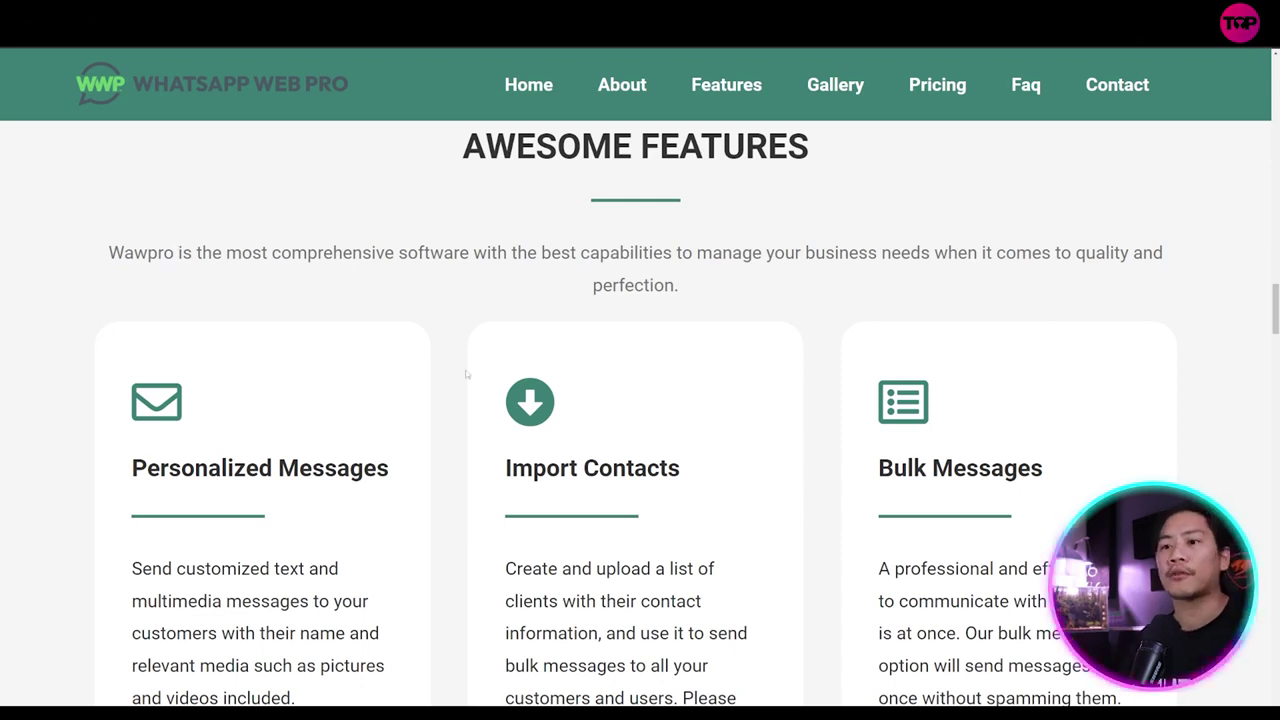
scroll(466, 374, down, 1)
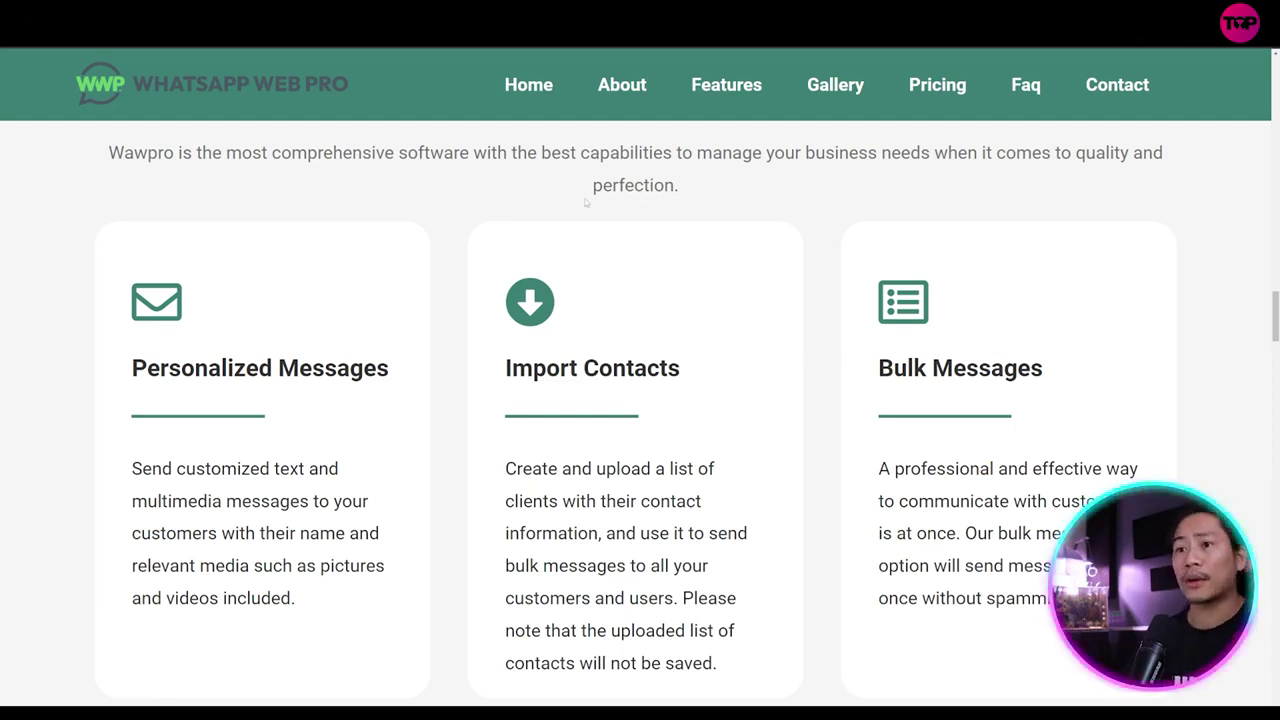
scroll(757, 286, down, 4)
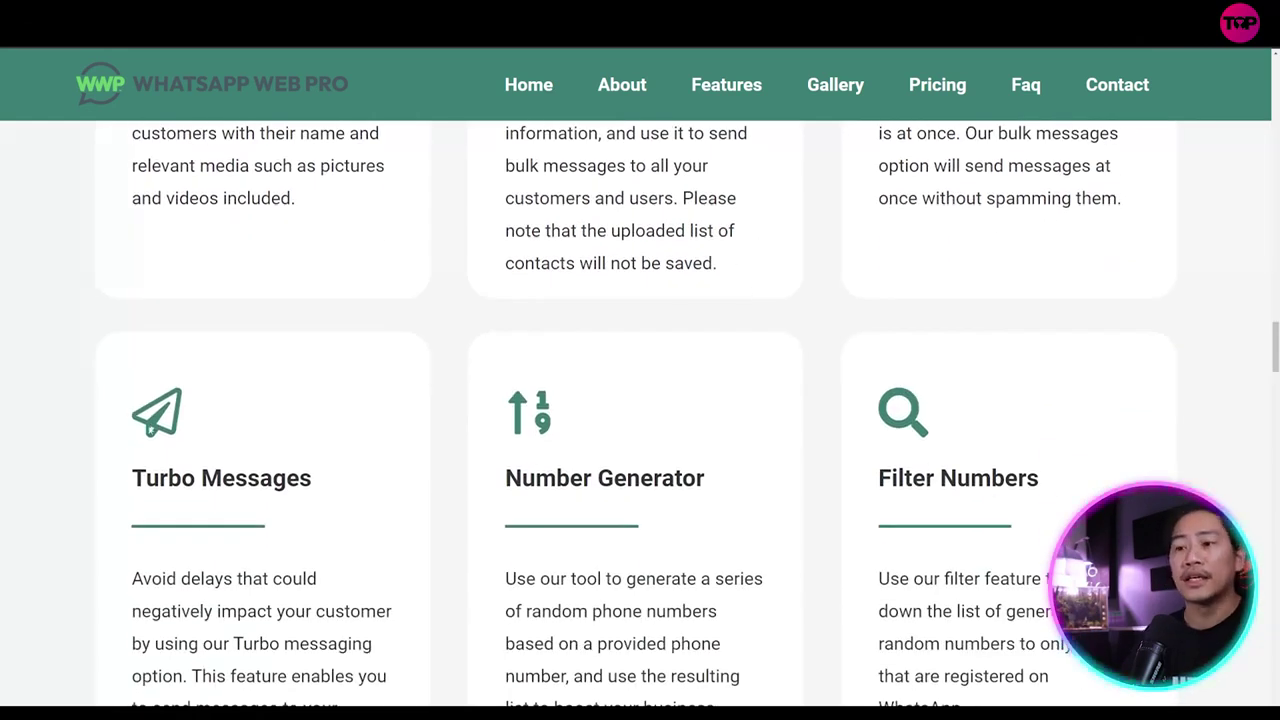
scroll(165, 455, down, 2)
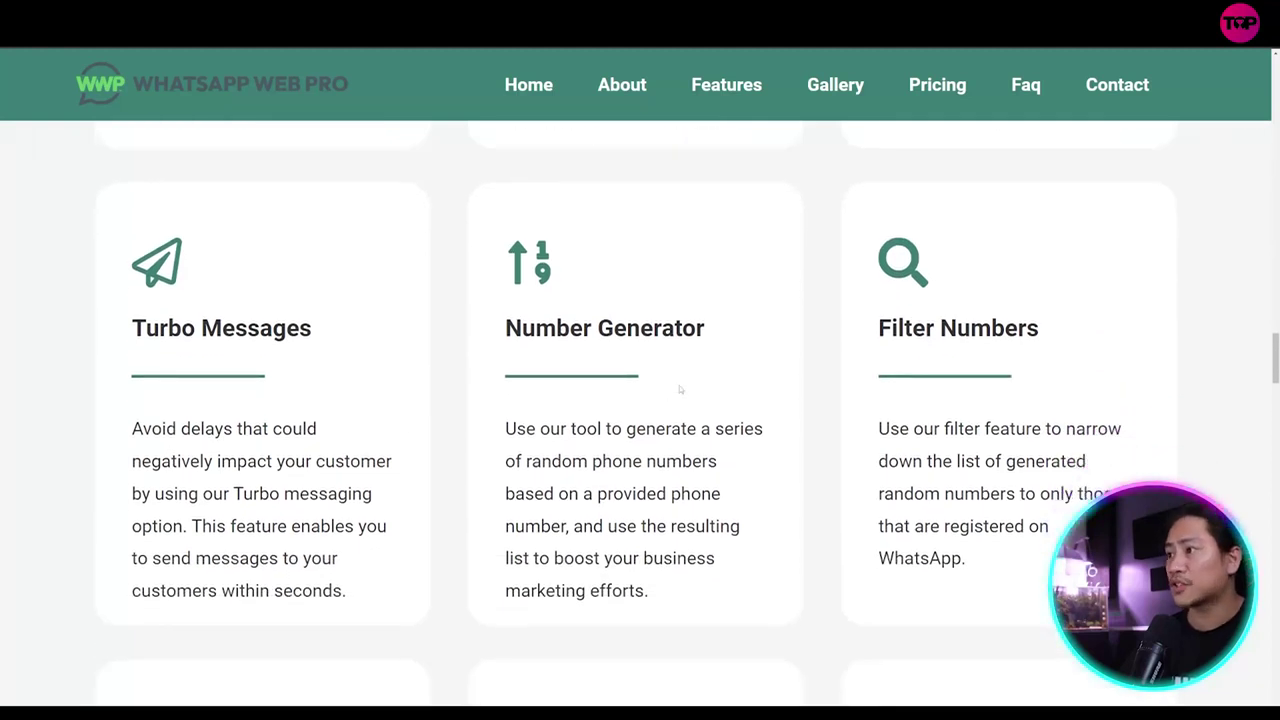
scroll(719, 354, down, 2)
scroll(321, 357, down, 2)
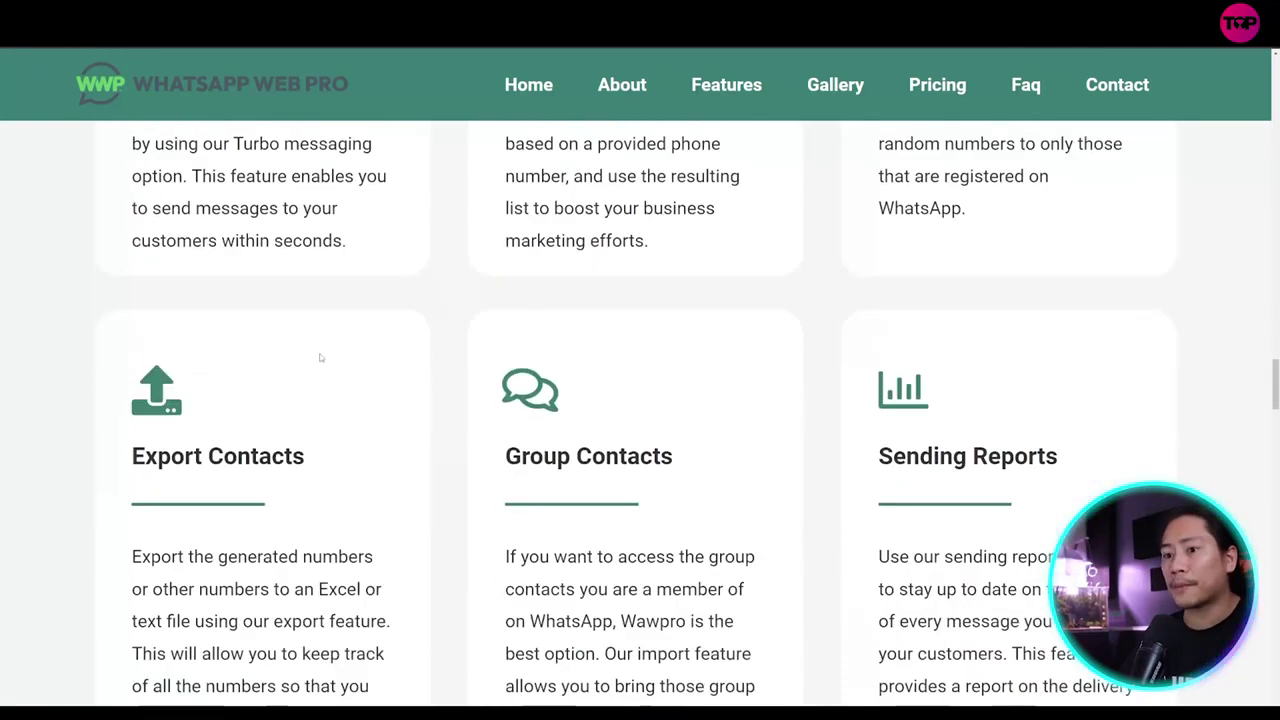
- Review the Turbo Messages, Number Generator and Filter Numbers cards, then jump to Pricing
scroll(321, 357, down, 2)
scroll(755, 237, down, 2)
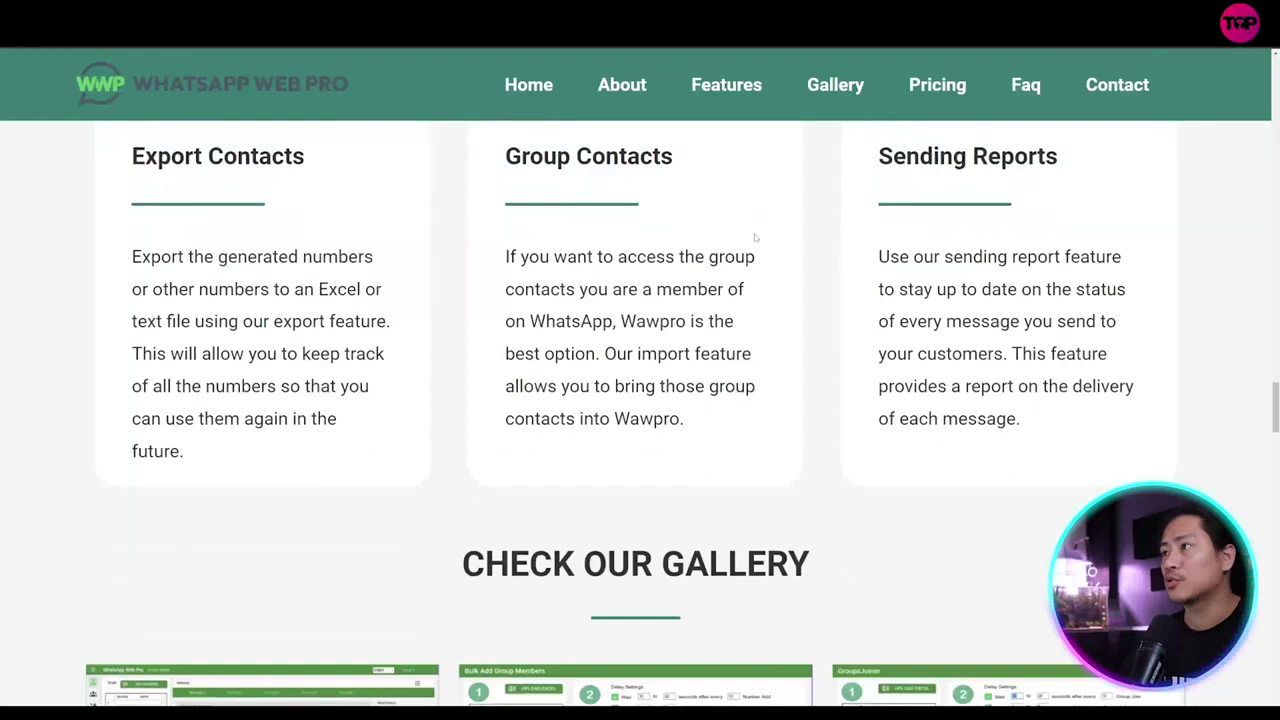
scroll(995, 194, down, 1)
scroll(995, 194, up, 2)
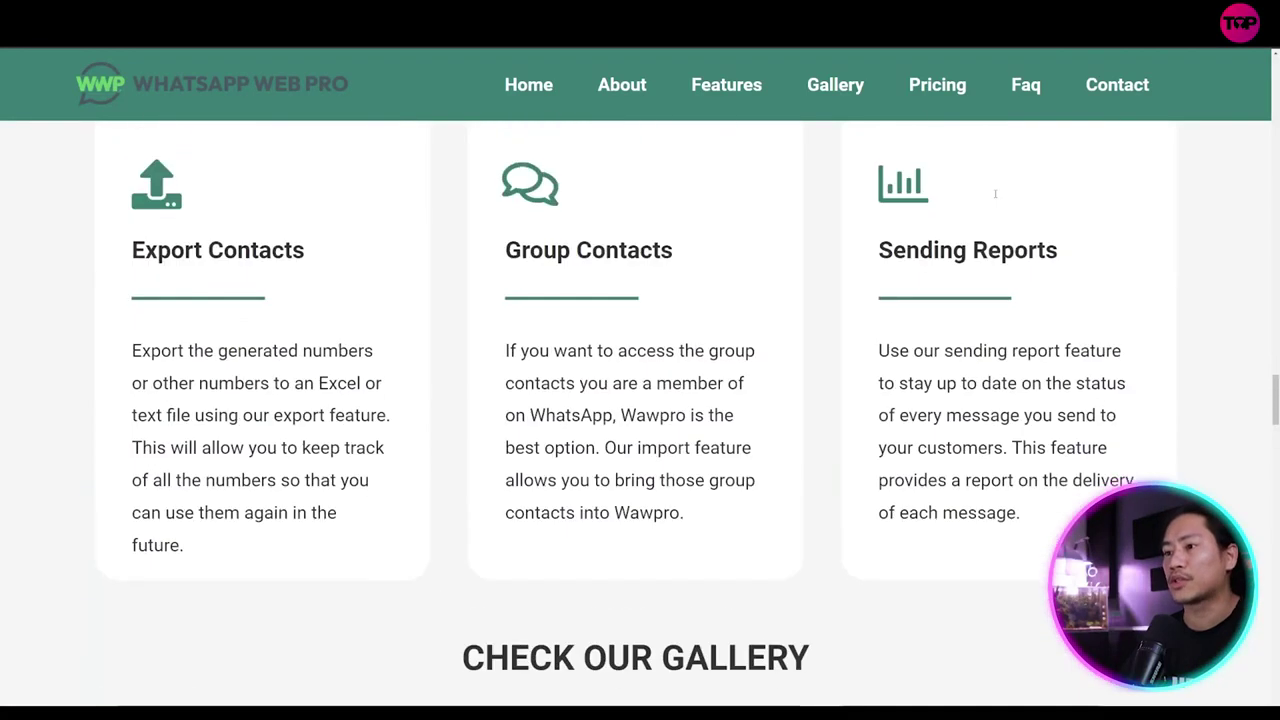
scroll(995, 194, up, 2)
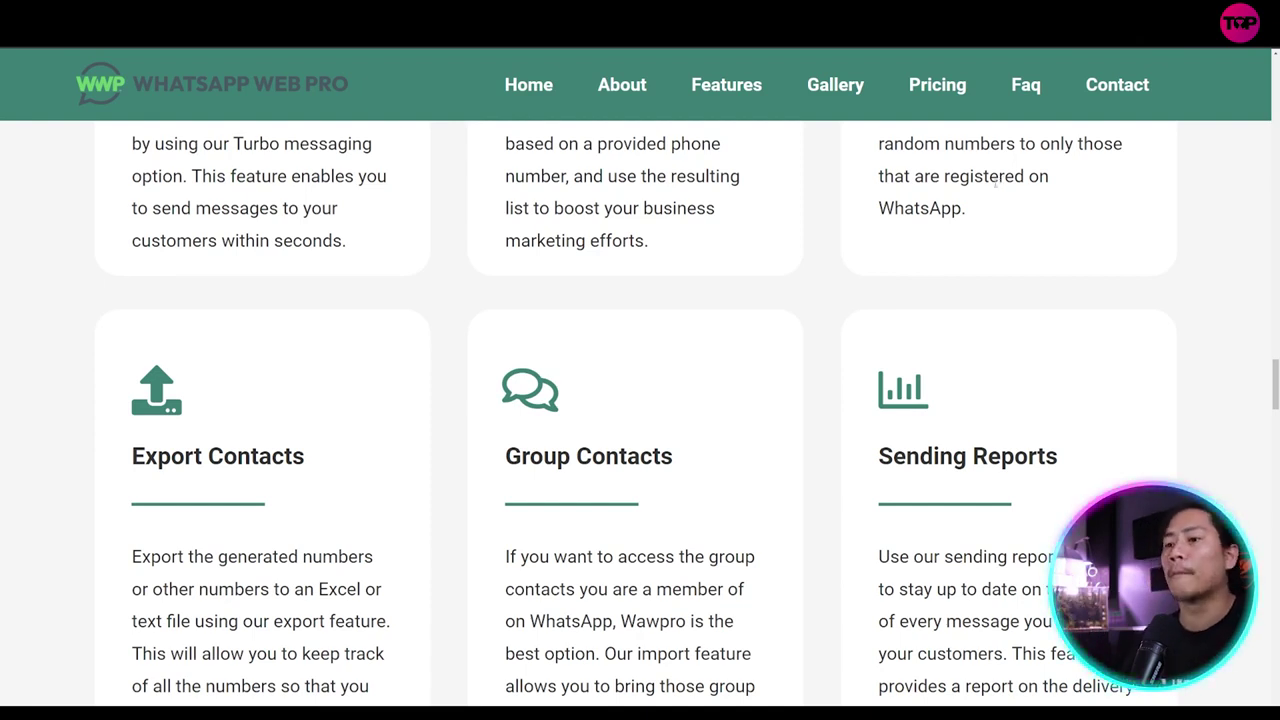
scroll(789, 285, down, 3)
scroll(789, 288, up, 5)
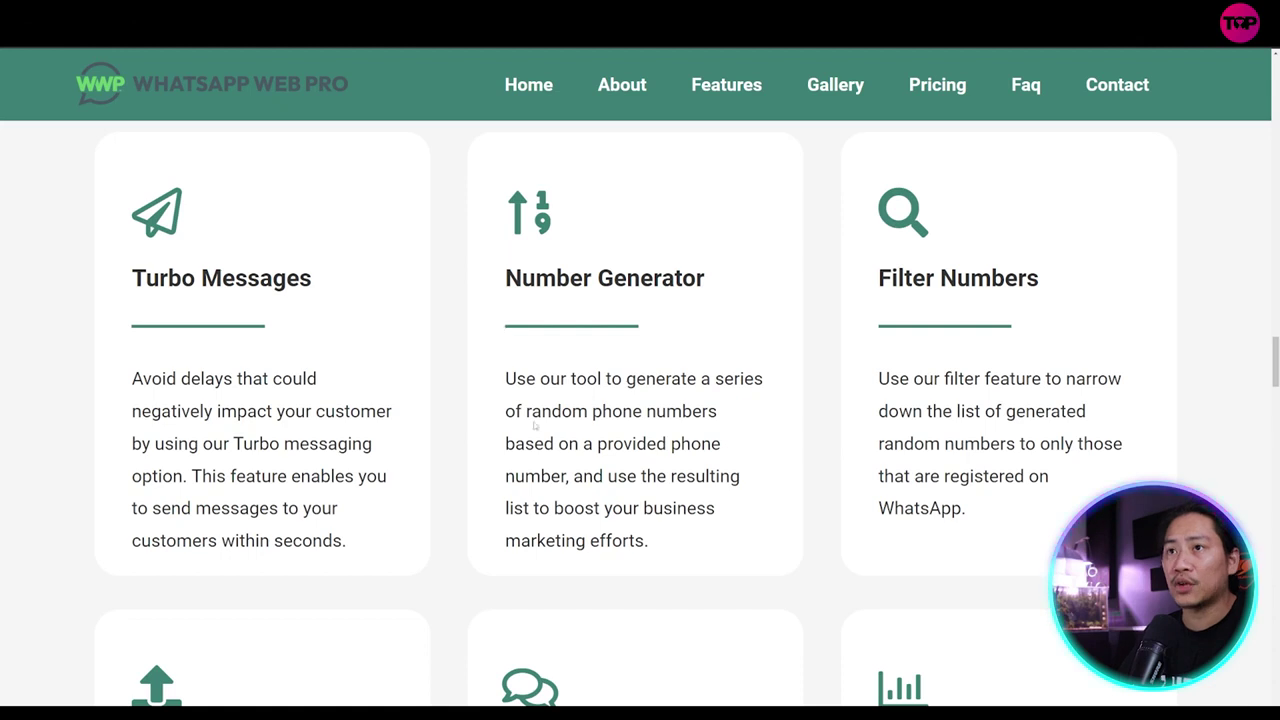
click(916, 98)
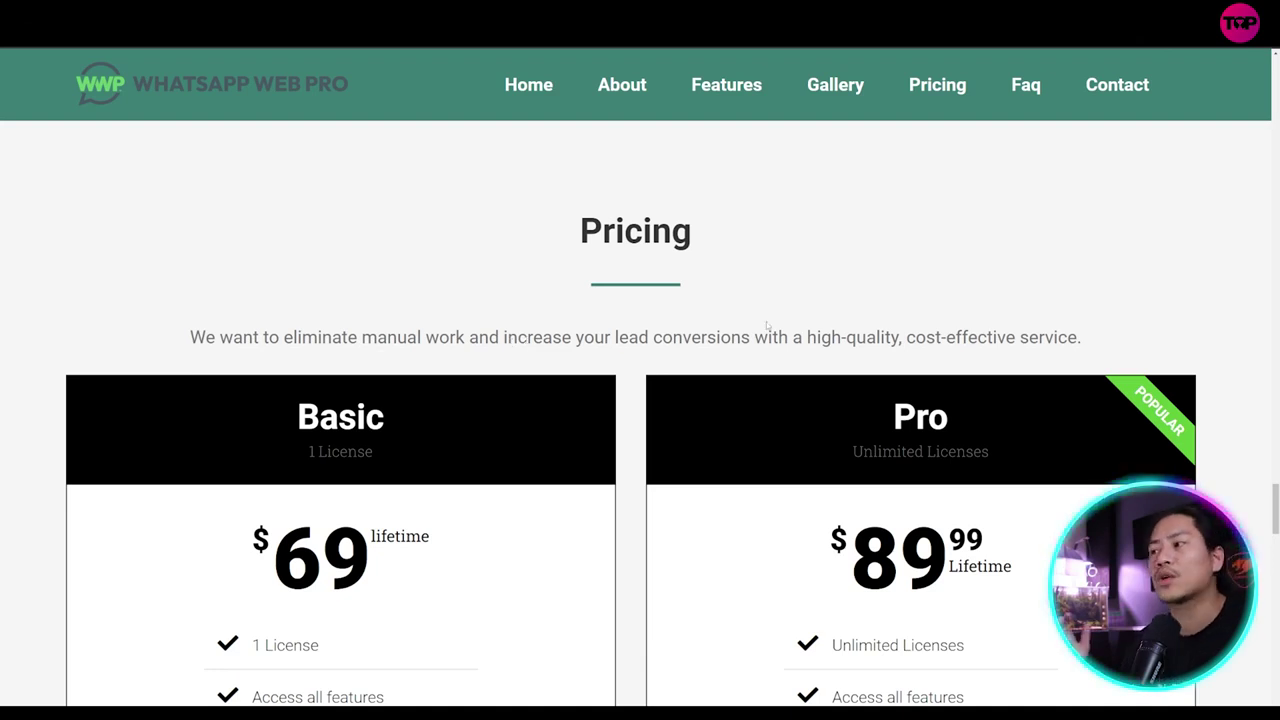
- Compare the $69 Basic and $89.99 Pro lifetime plans and payment logos, then jump to the FAQ
scroll(766, 322, down, 2)
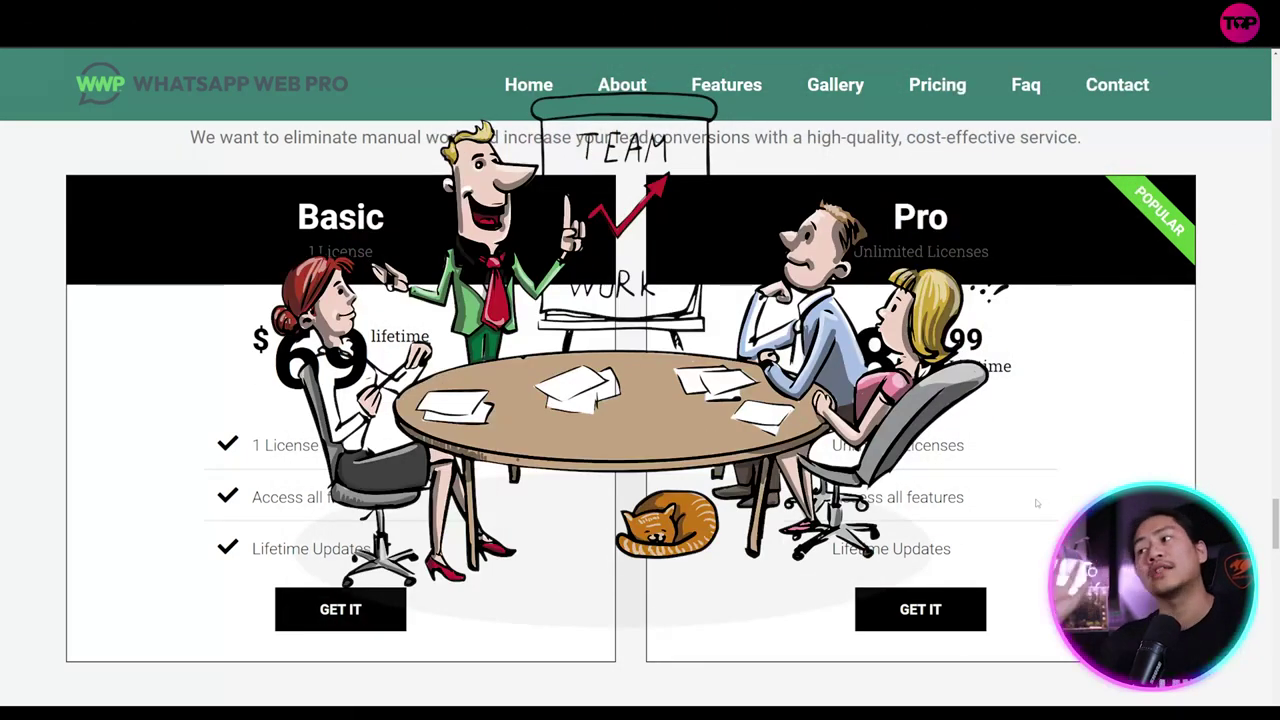
scroll(568, 538, down, 4)
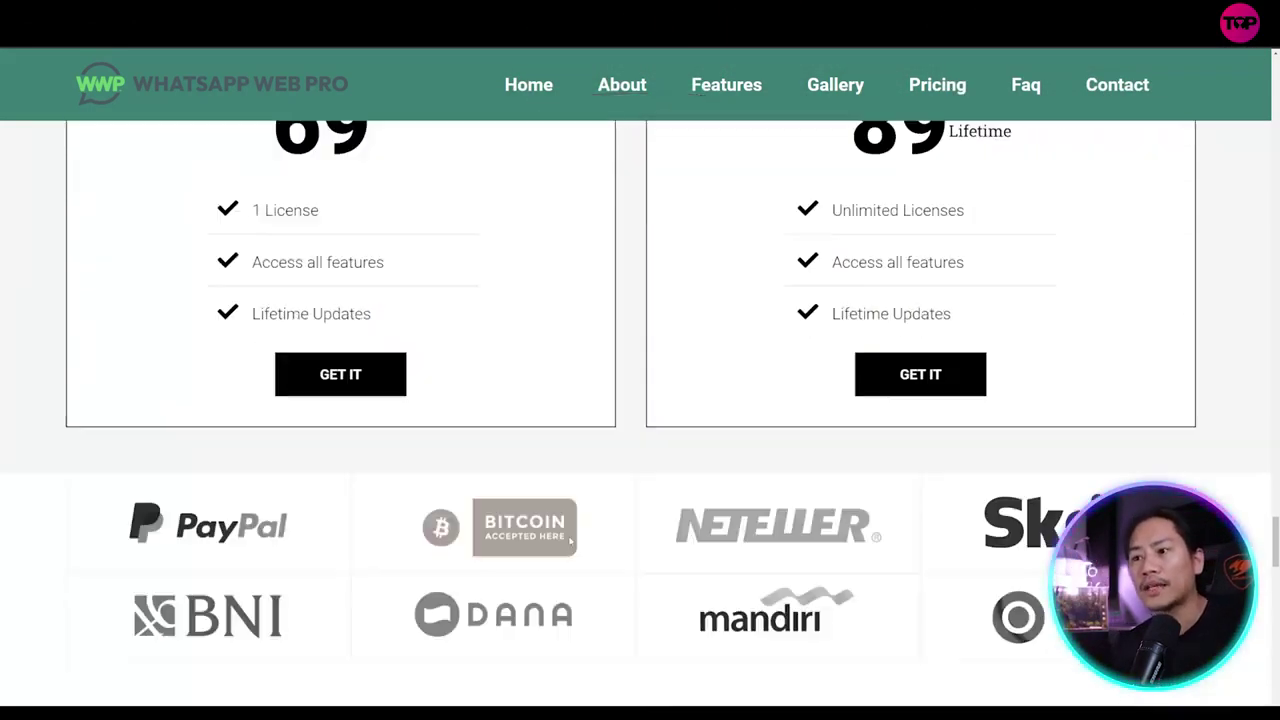
scroll(568, 538, up, 4)
scroll(564, 512, down, 3)
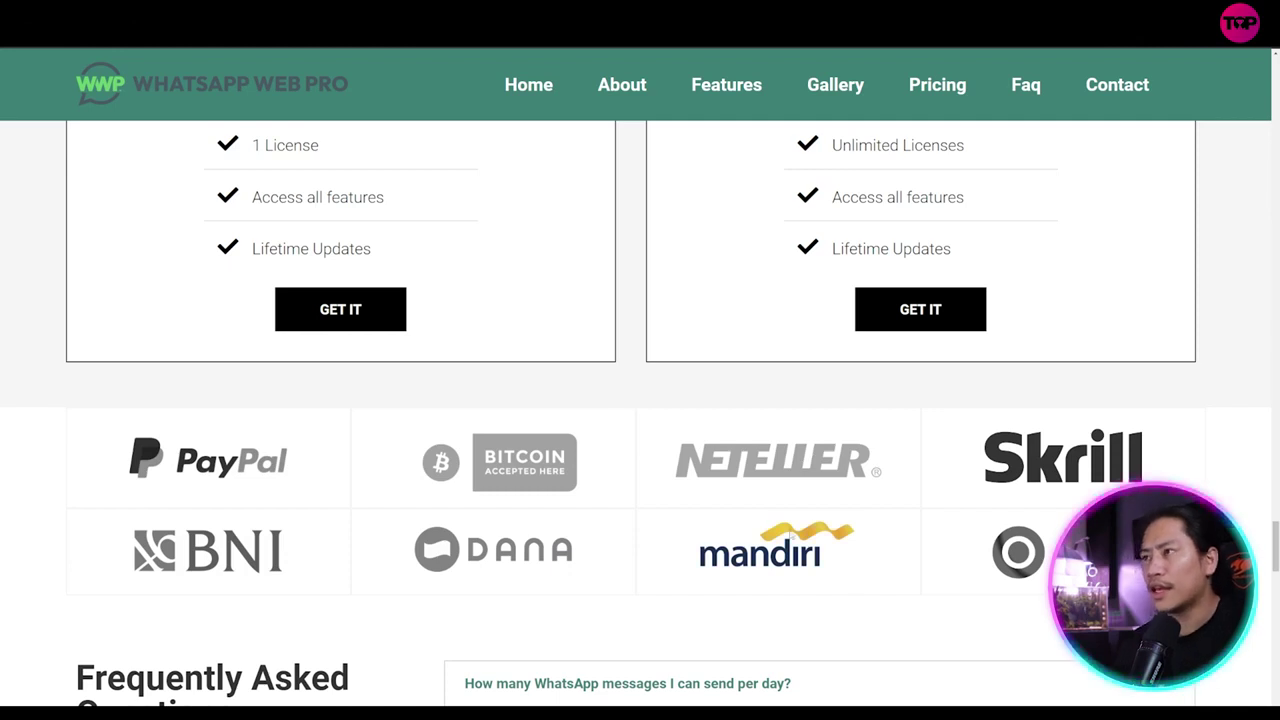
click(1024, 86)
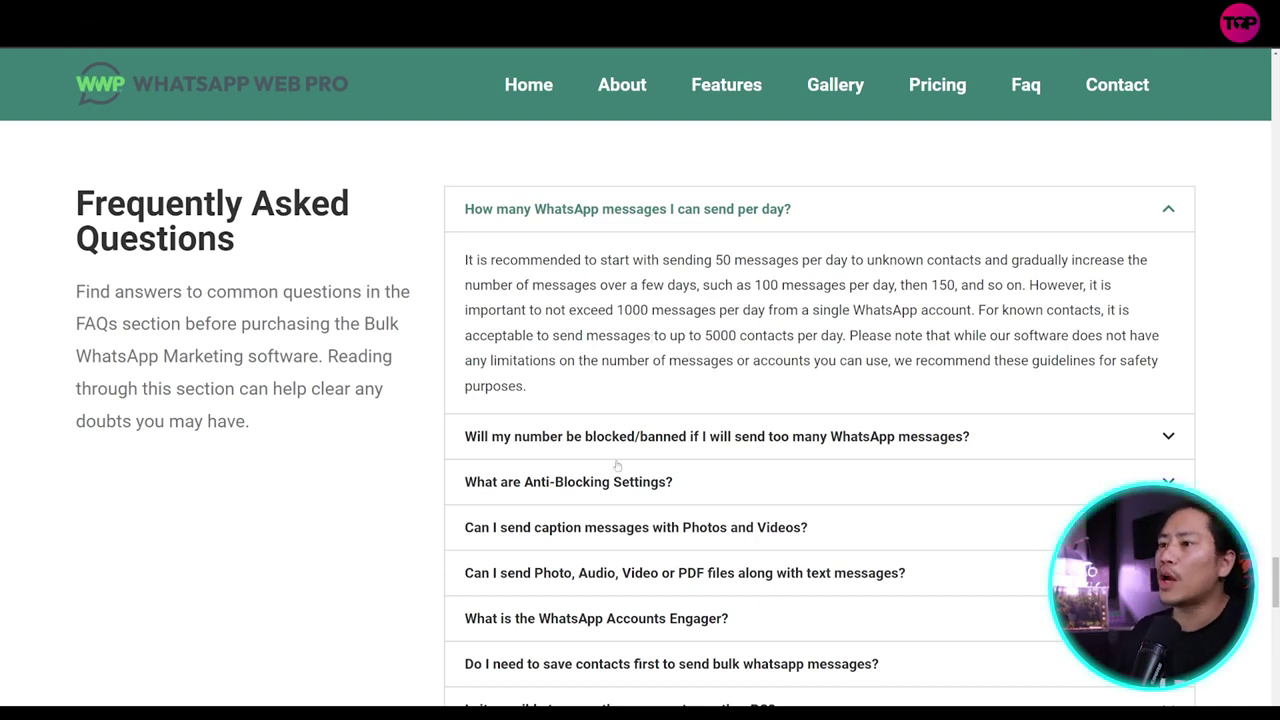
- Expand the FAQ answers on getting blocked, anti-blocking settings, PC requirements and free trials
click(714, 450)
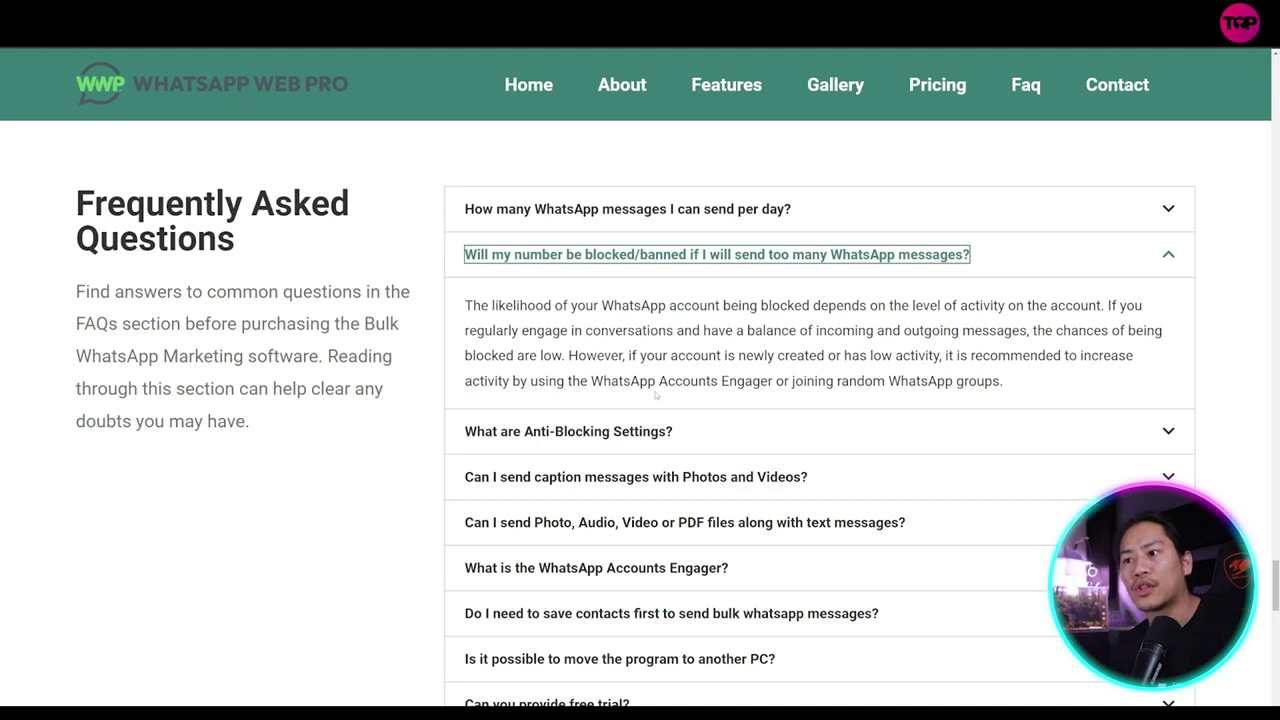
click(507, 440)
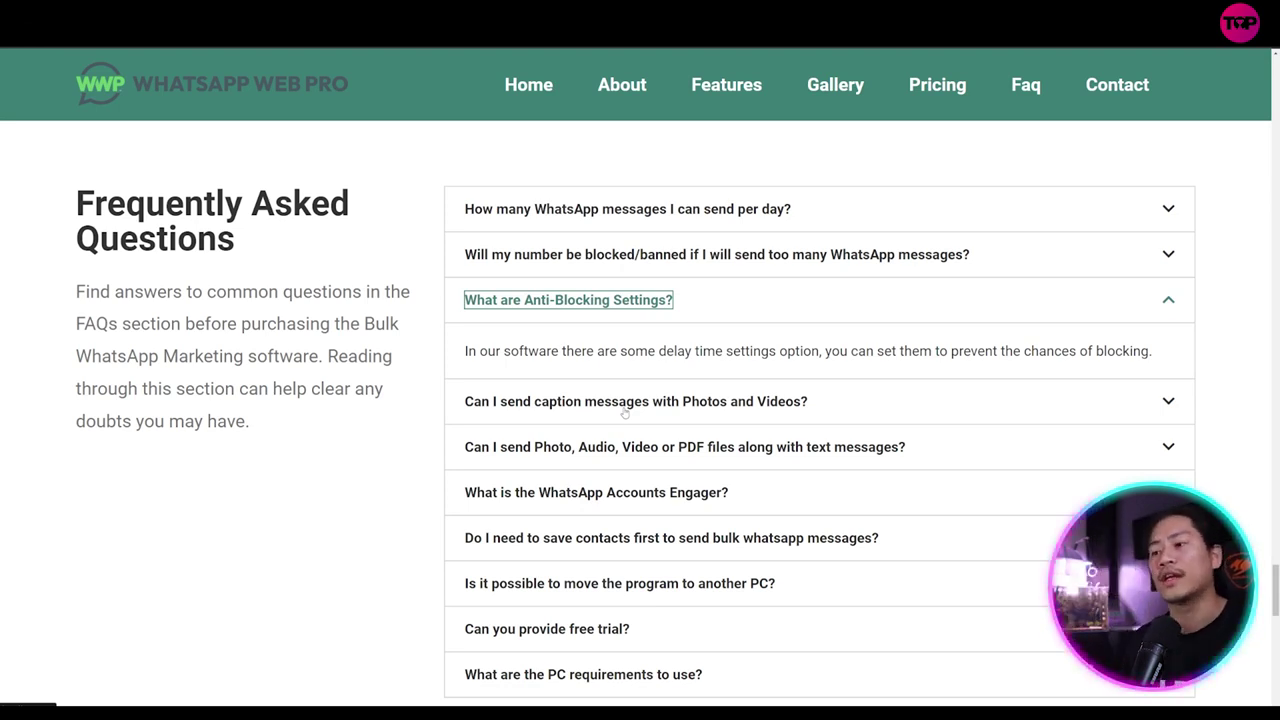
scroll(624, 412, down, 2)
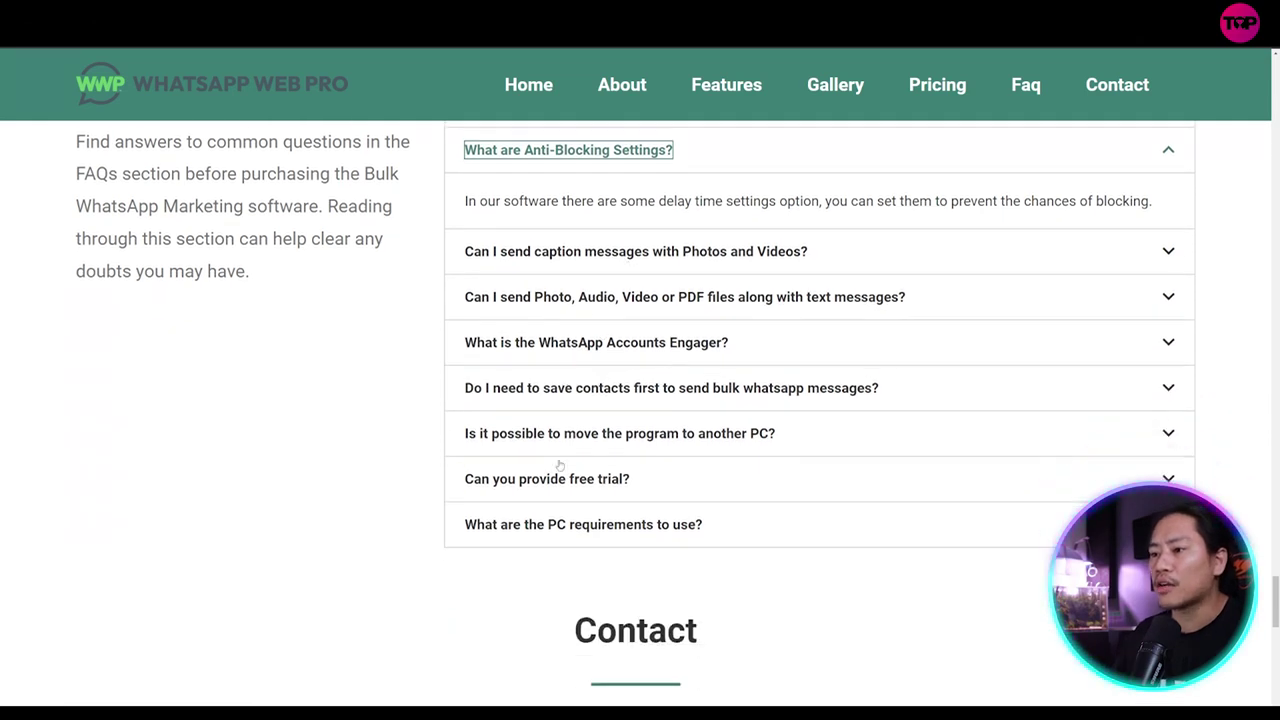
click(561, 533)
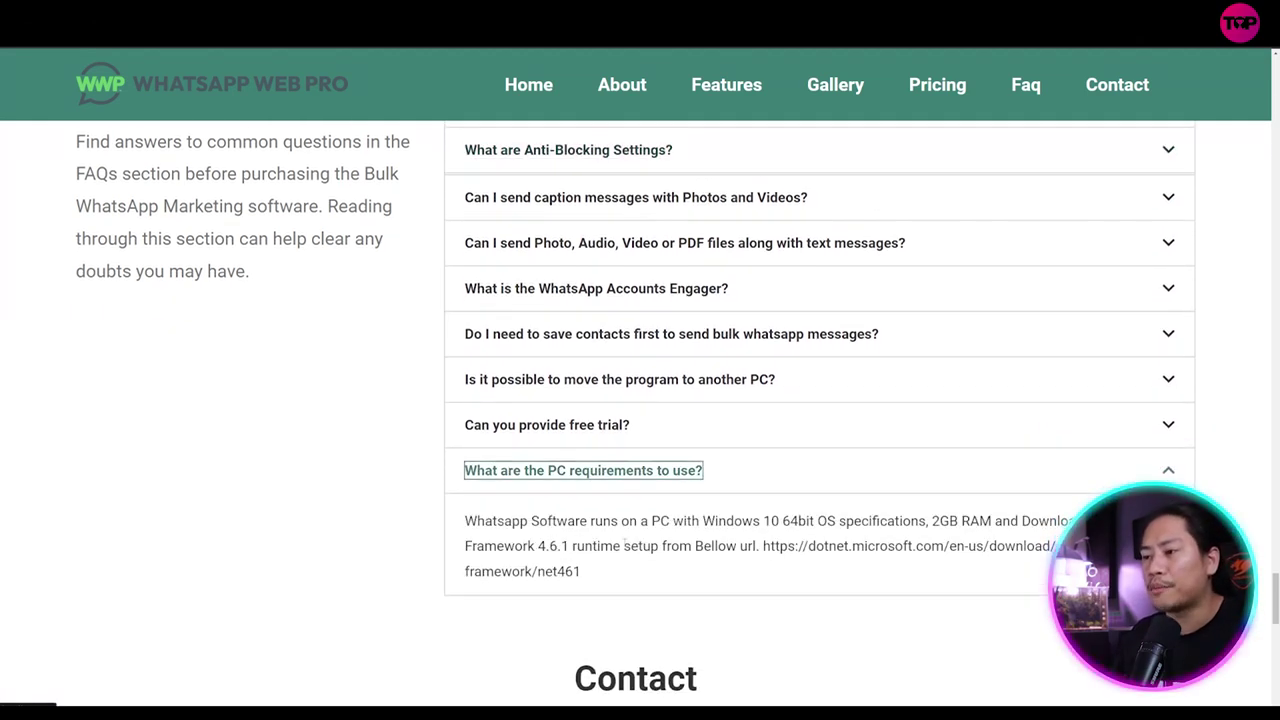
click(558, 423)
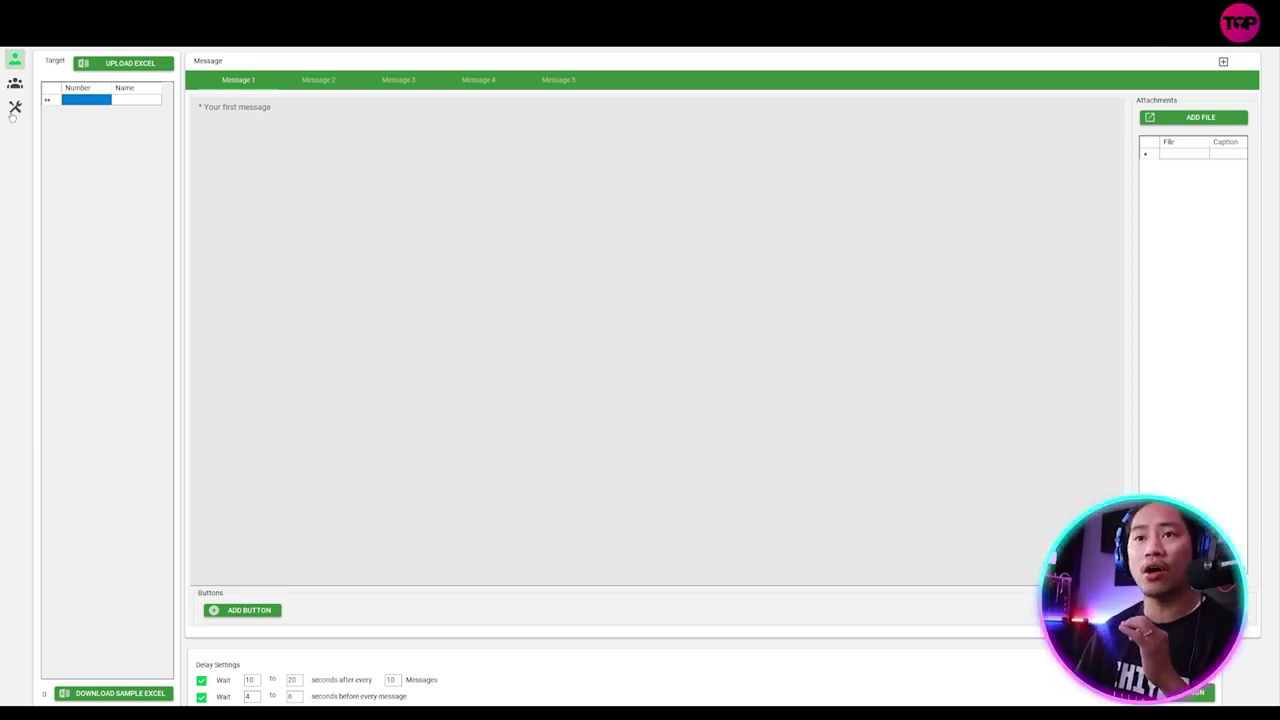
- Switch from the message editor to the Tools page
click(14, 110)
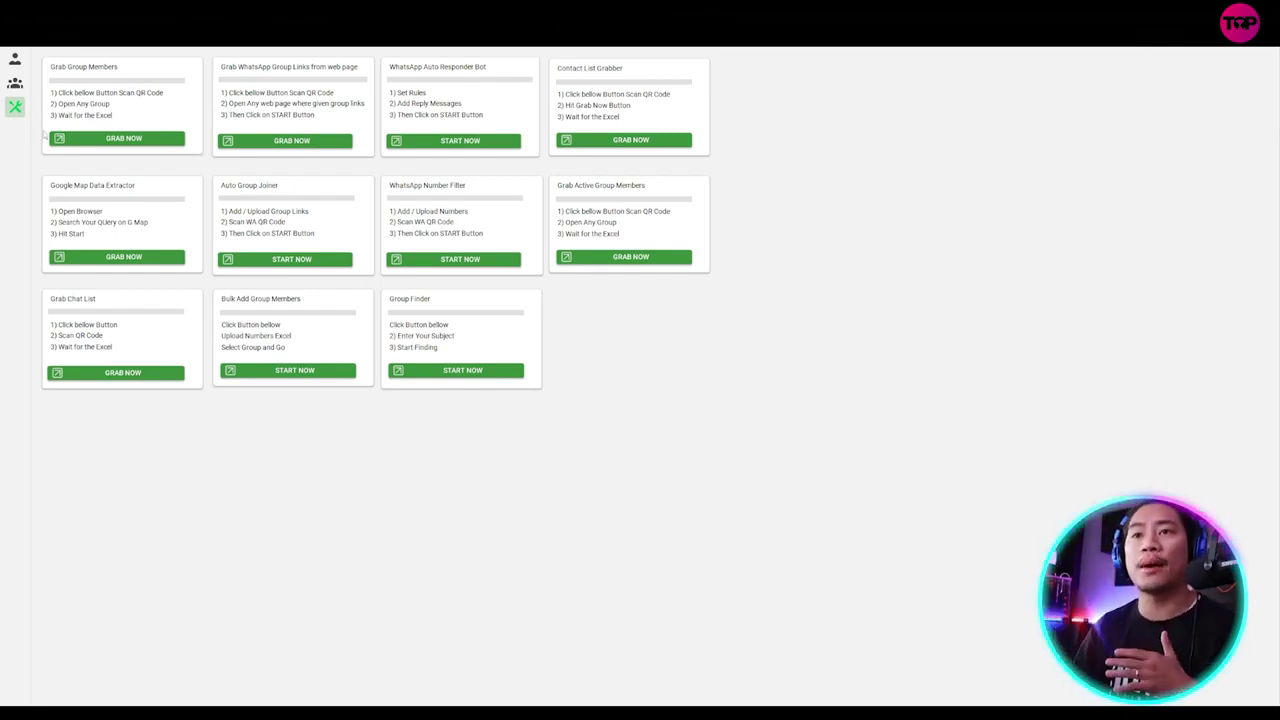
- Open Grab Group Members full-screen and initiate its WhatsApp Web connection
click(108, 142)
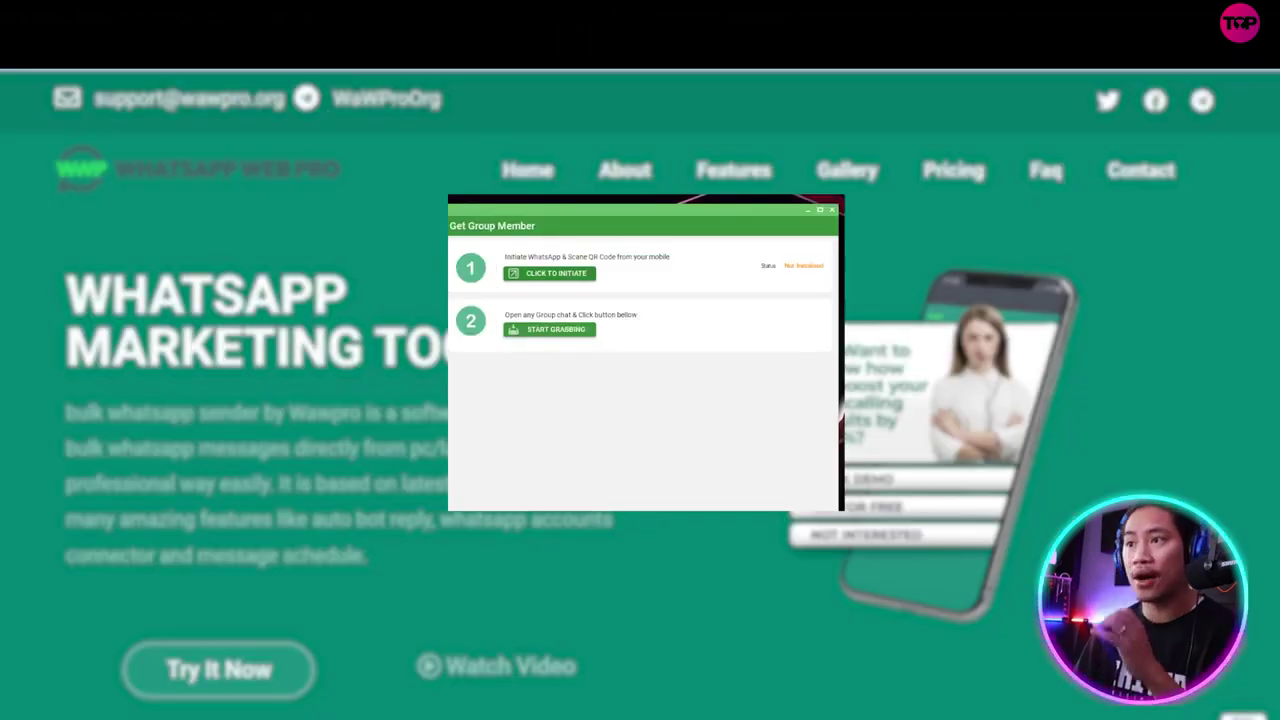
click(820, 211)
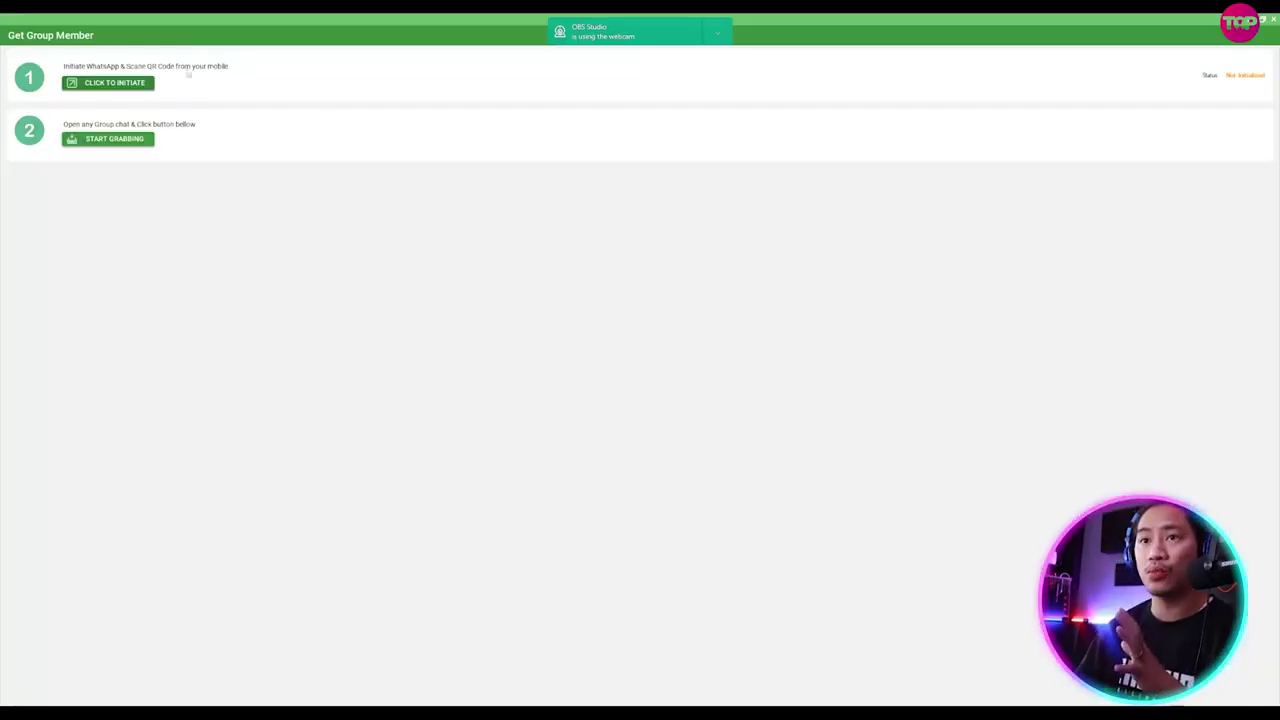
click(129, 87)
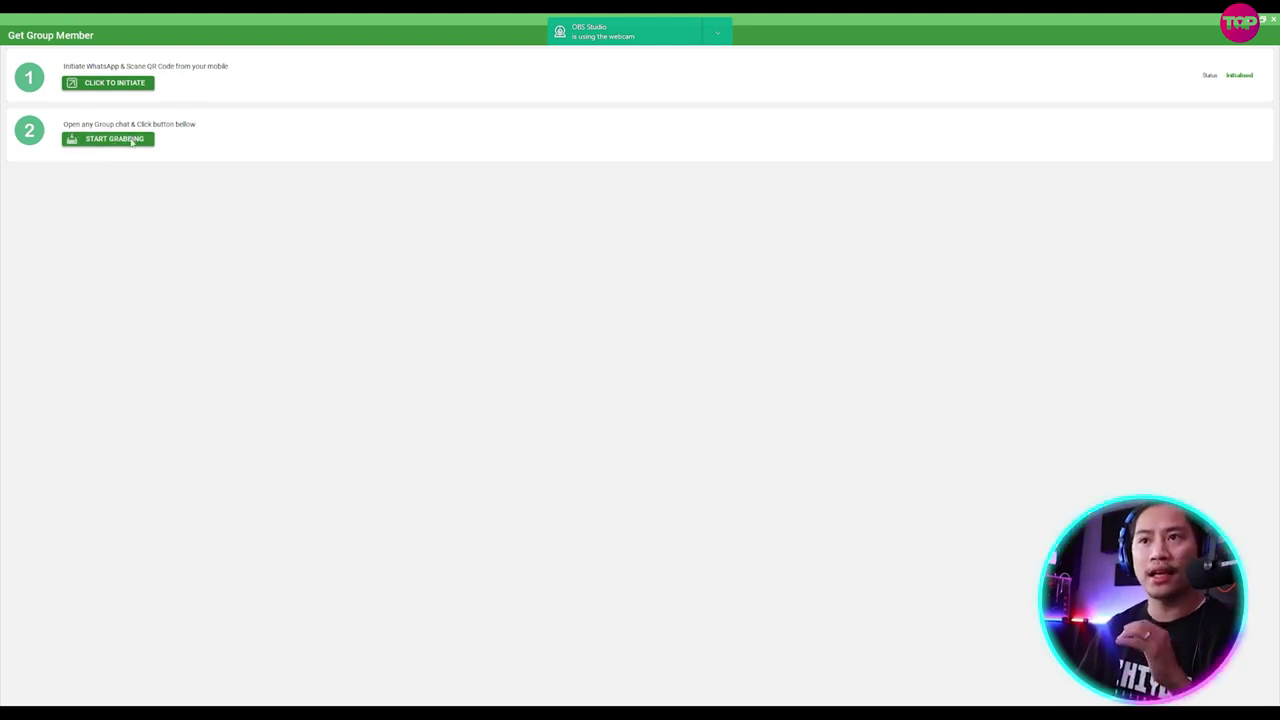
- Start grabbing, dismiss the group list without choosing a group, and close the member grabber
click(131, 142)
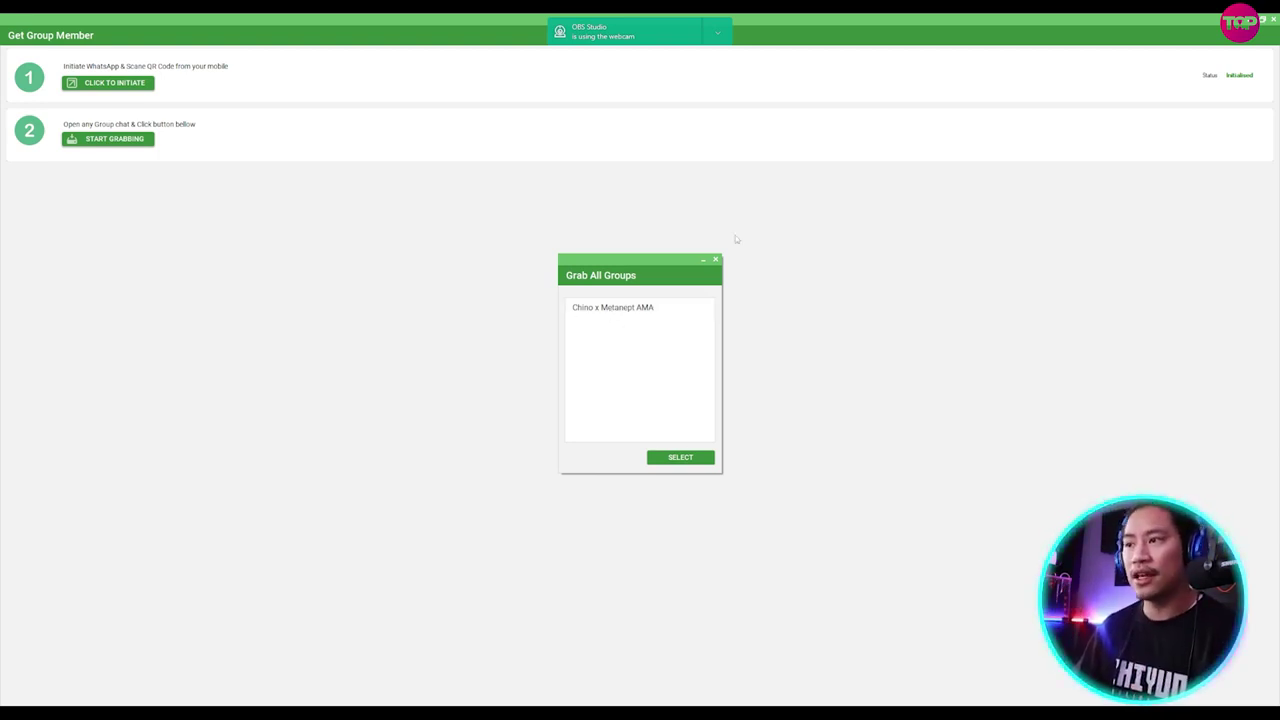
click(716, 260)
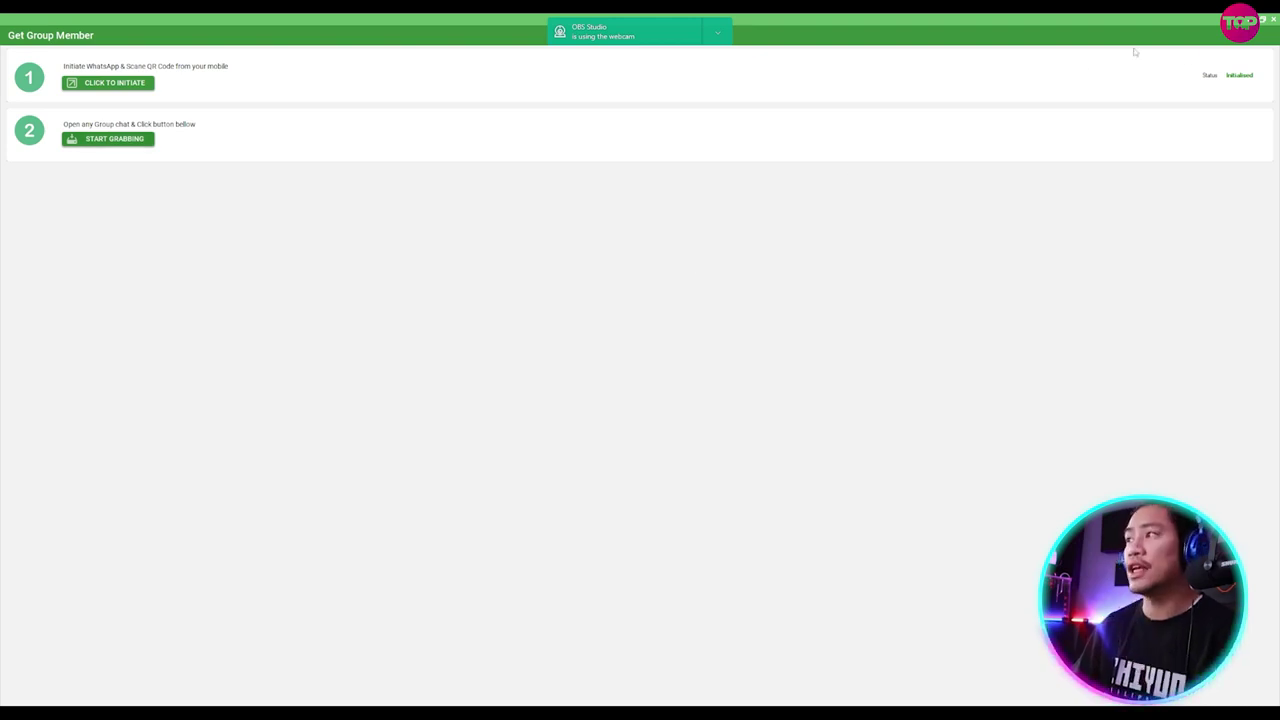
click(1272, 19)
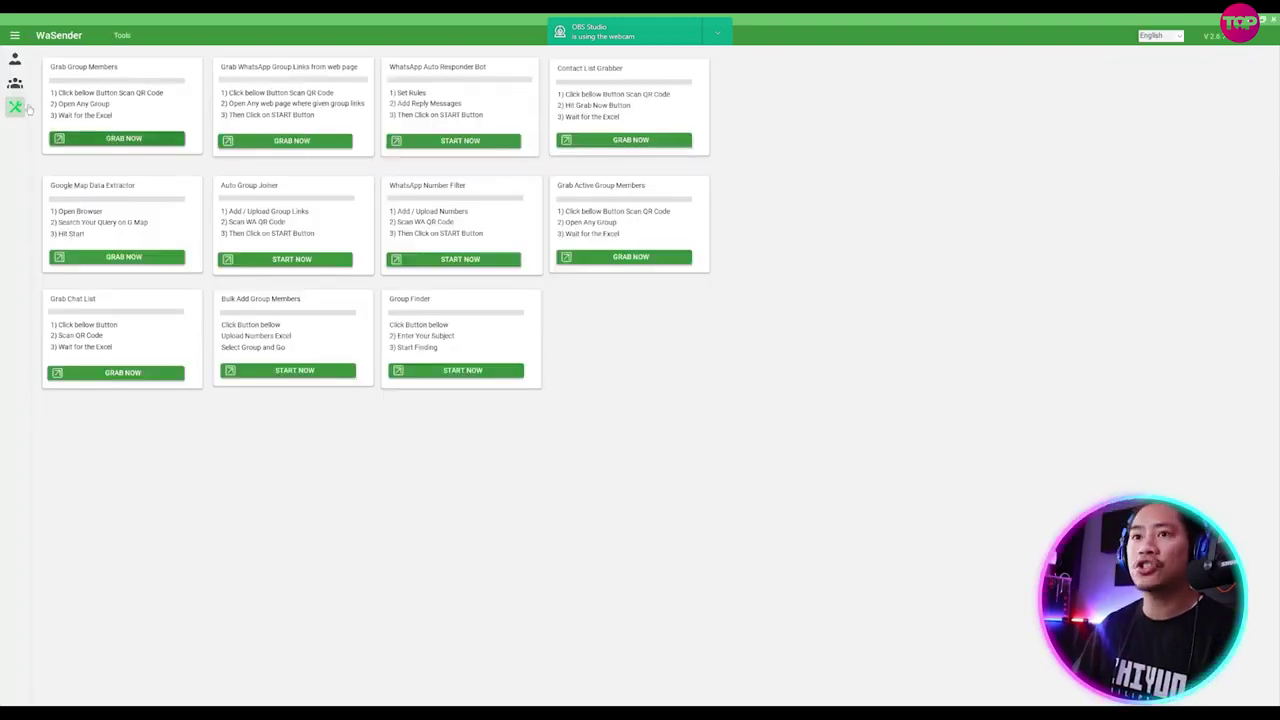
- Open Grab WhatsApp Group Links full-screen, browse its Google results for group links, then return to it
click(277, 142)
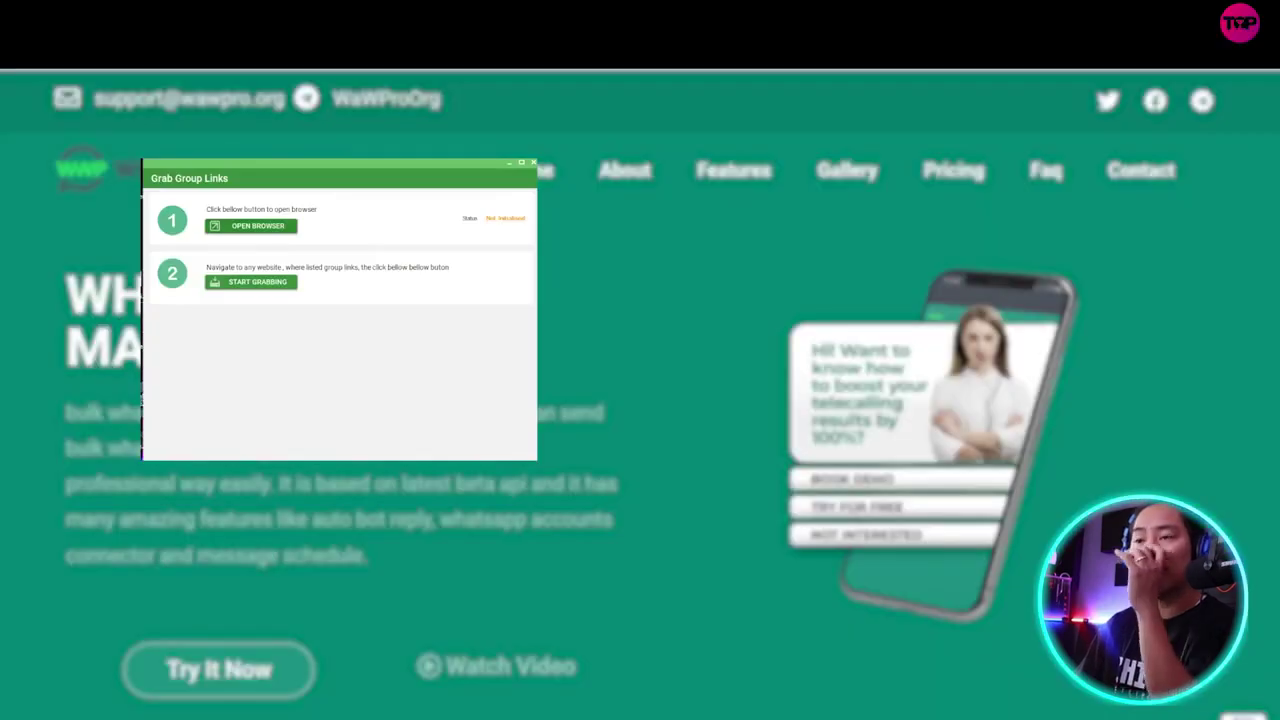
click(521, 162)
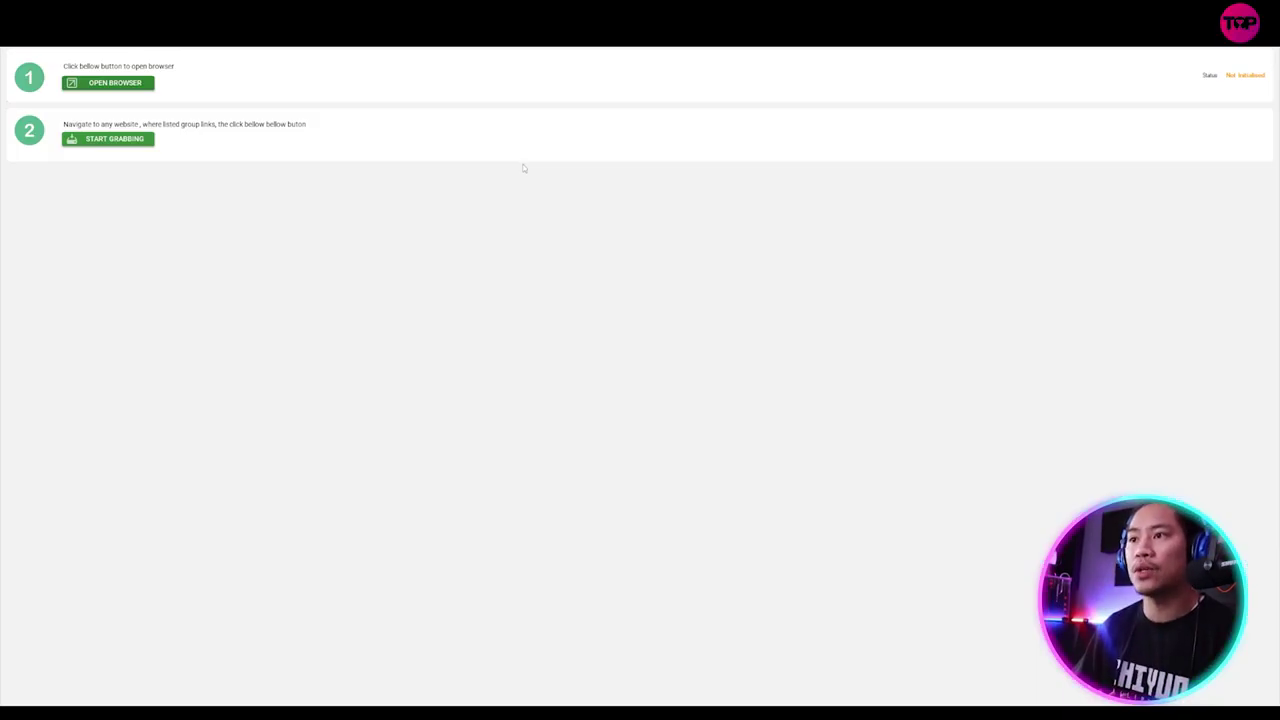
click(120, 86)
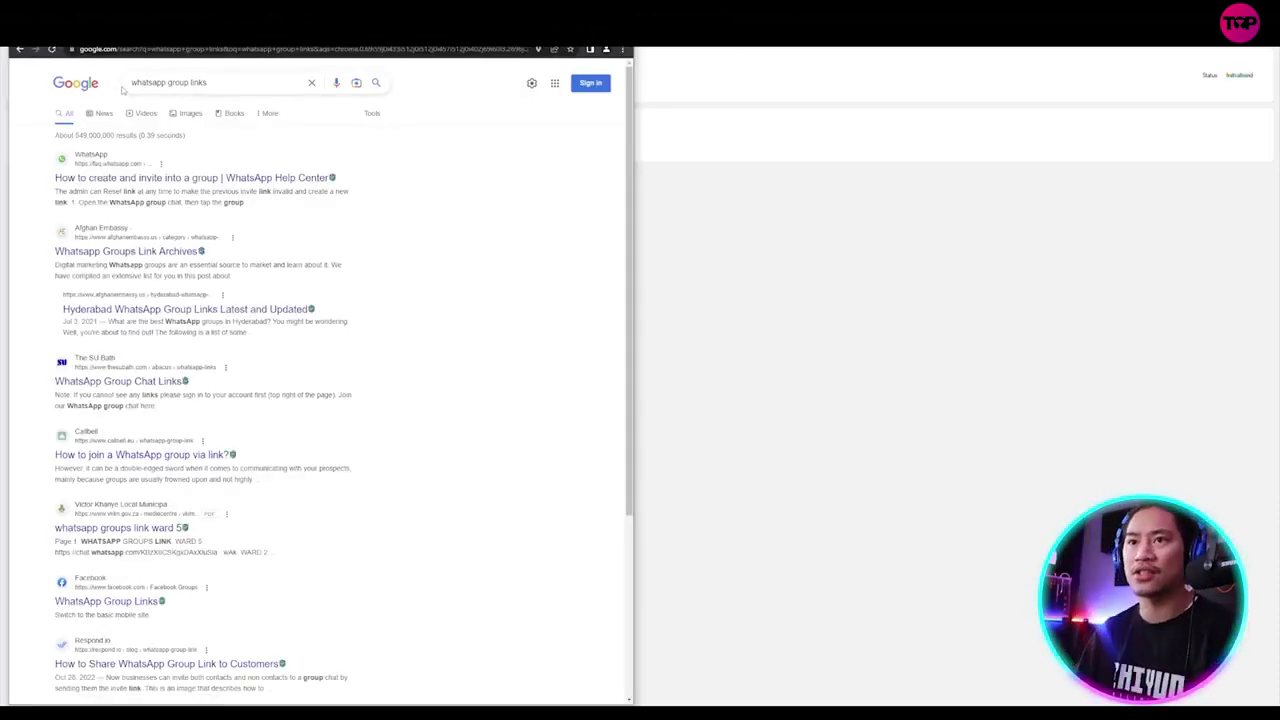
click(672, 217)
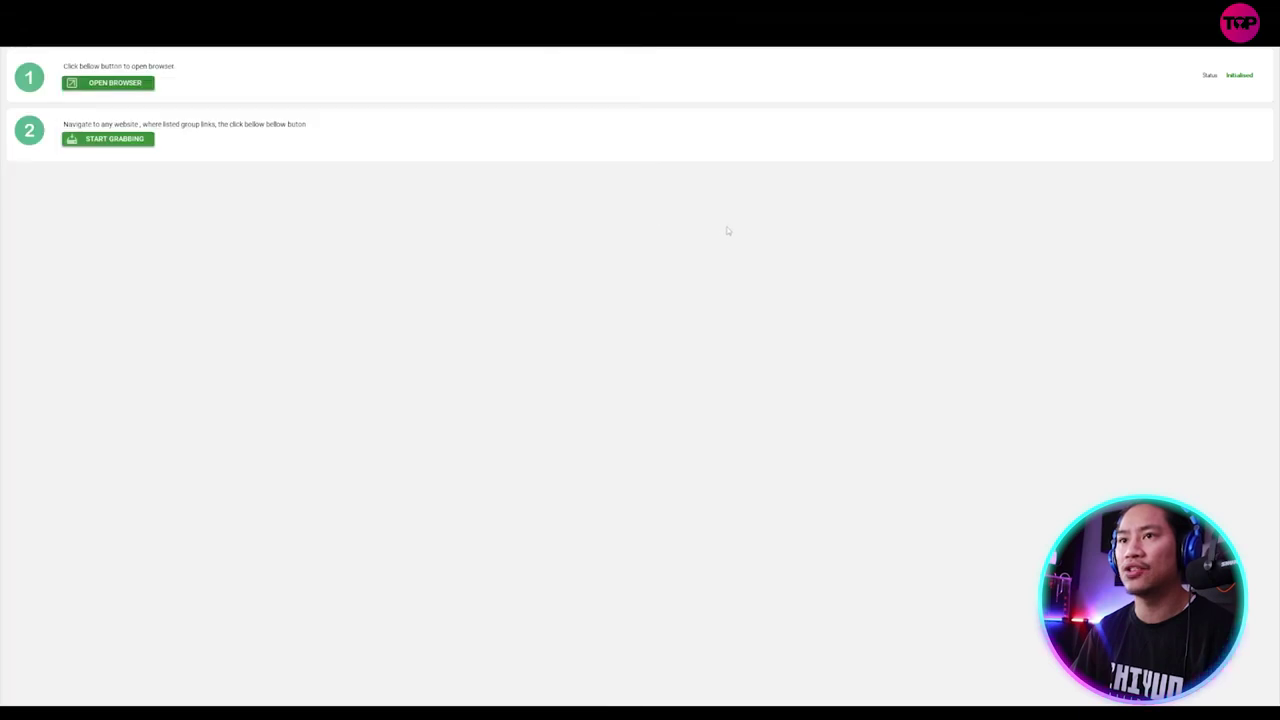
click(130, 82)
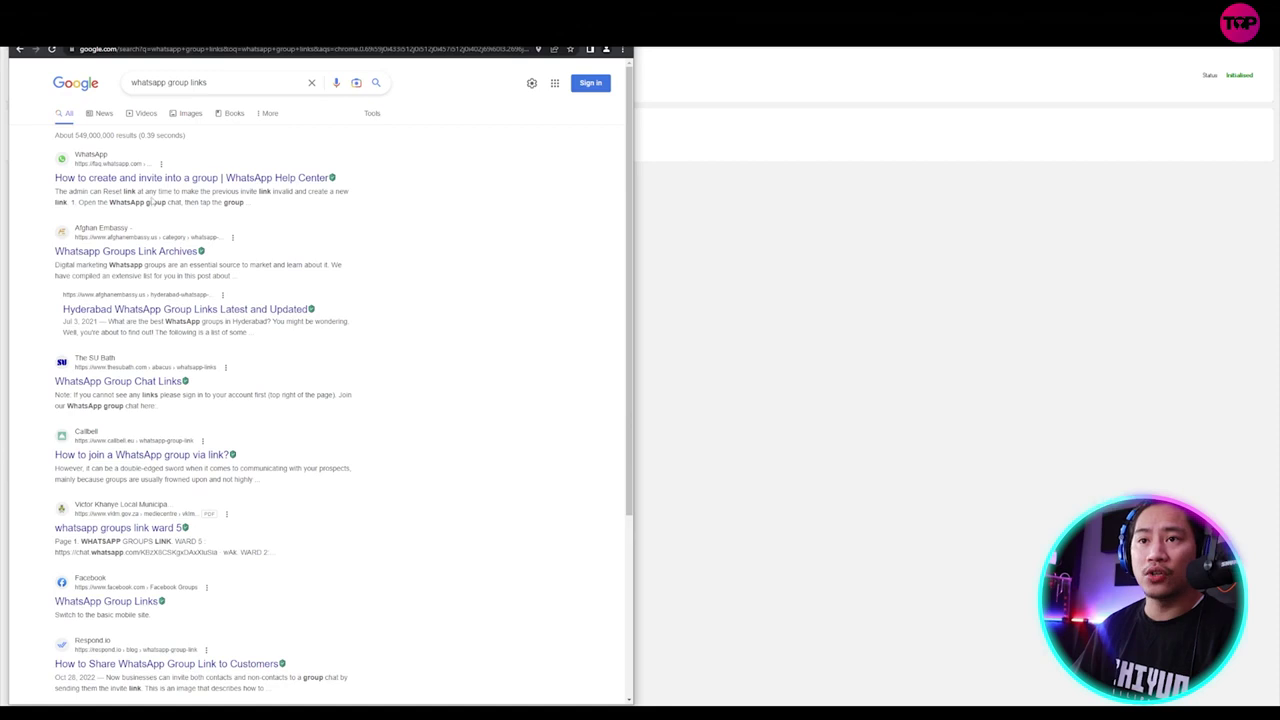
scroll(180, 240, down, 3)
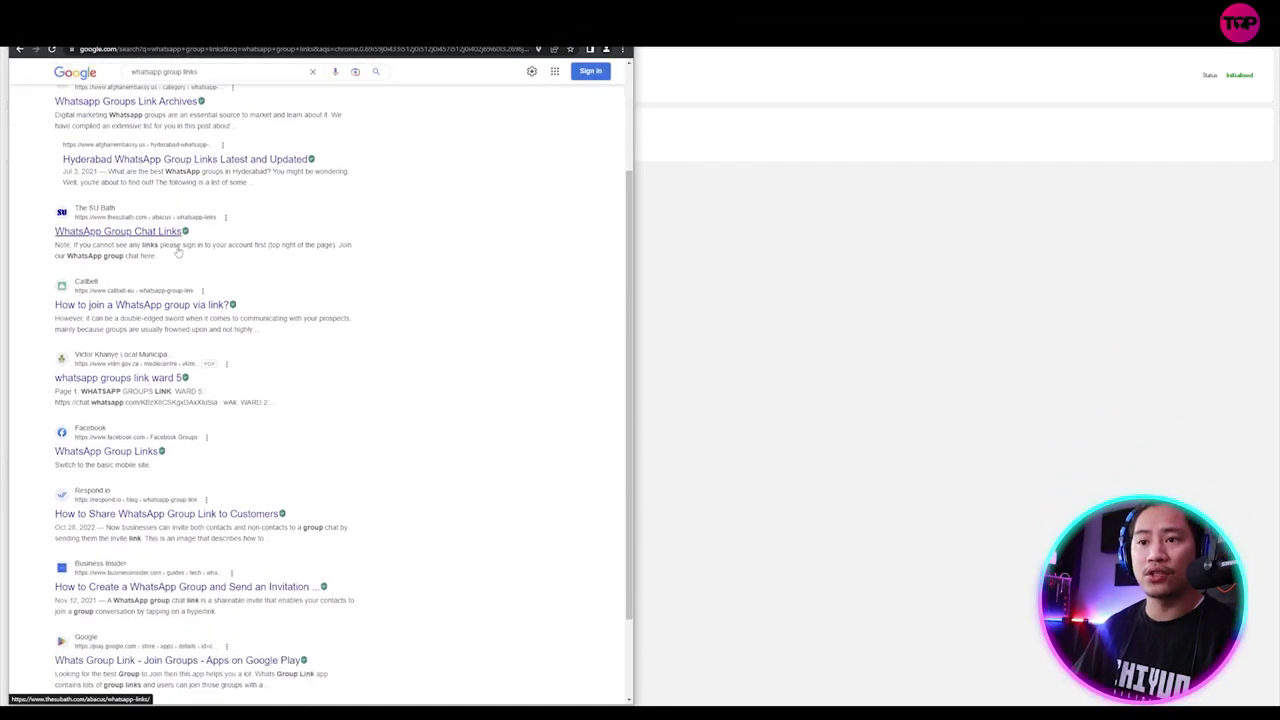
scroll(180, 245, up, 3)
click(851, 305)
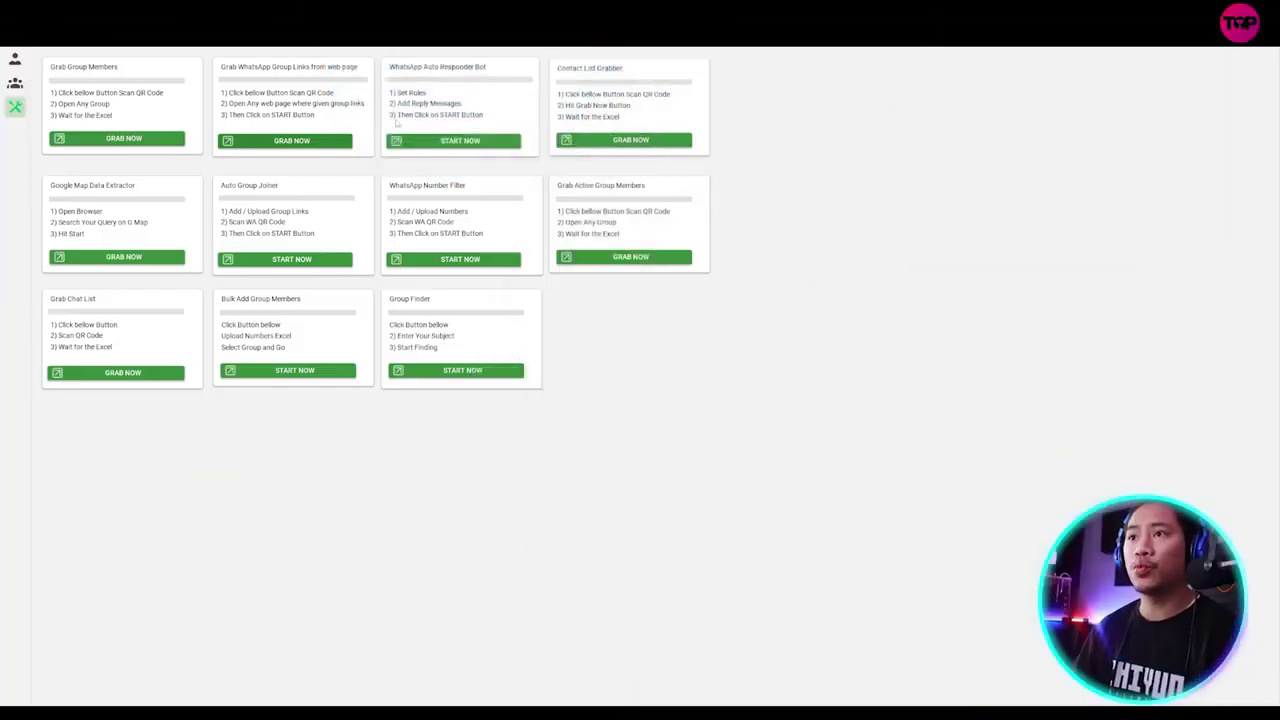
- In the WhatsApp Bot, start a new auto-reply rule with the match condition left on Exact
click(430, 143)
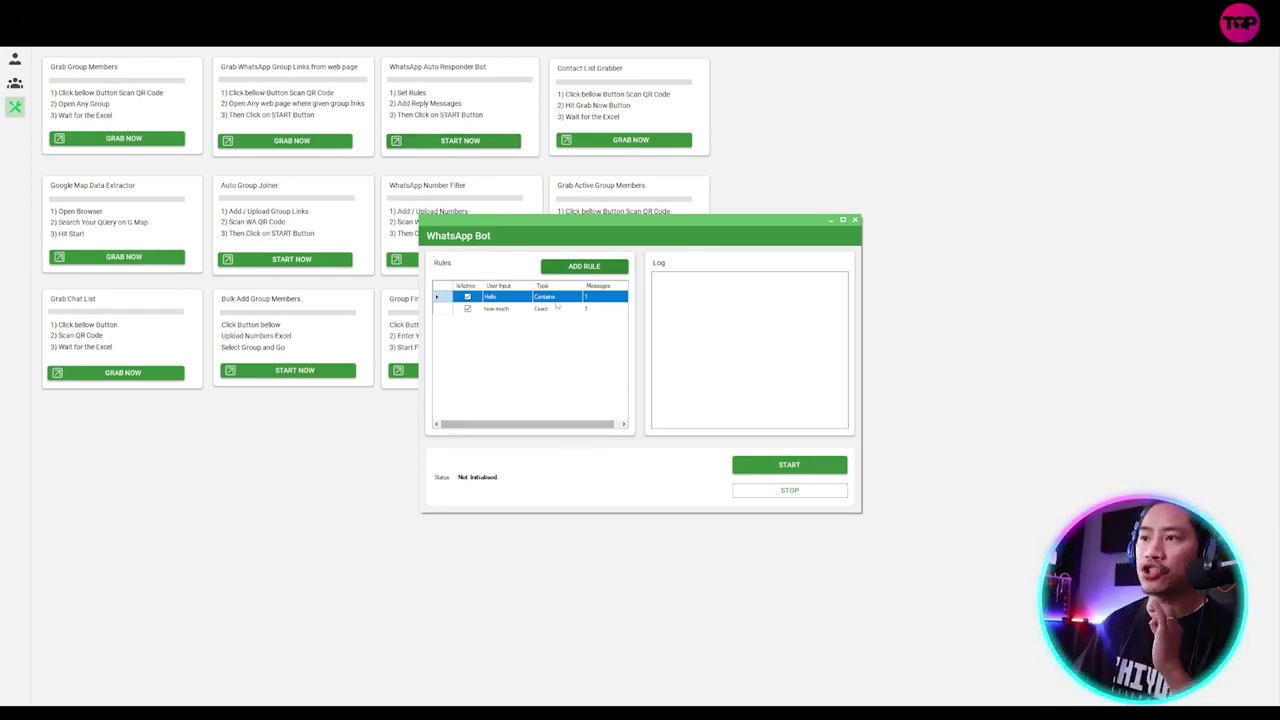
click(592, 267)
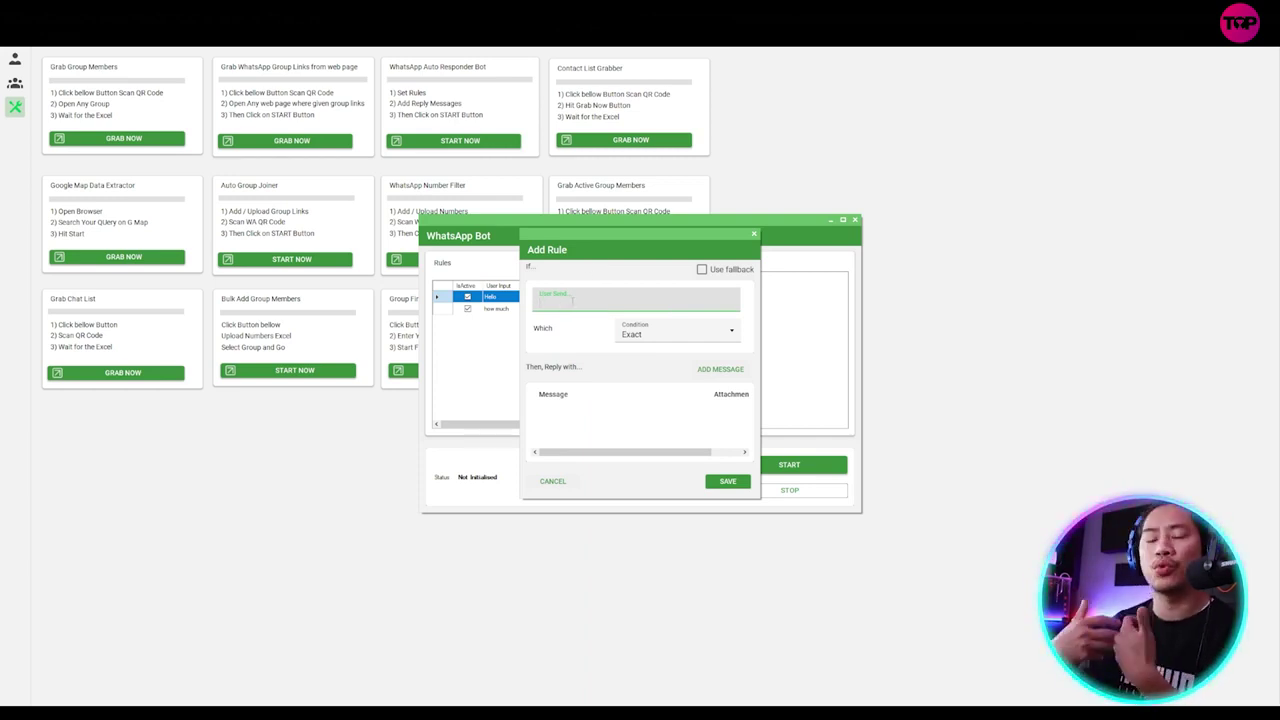
click(572, 297)
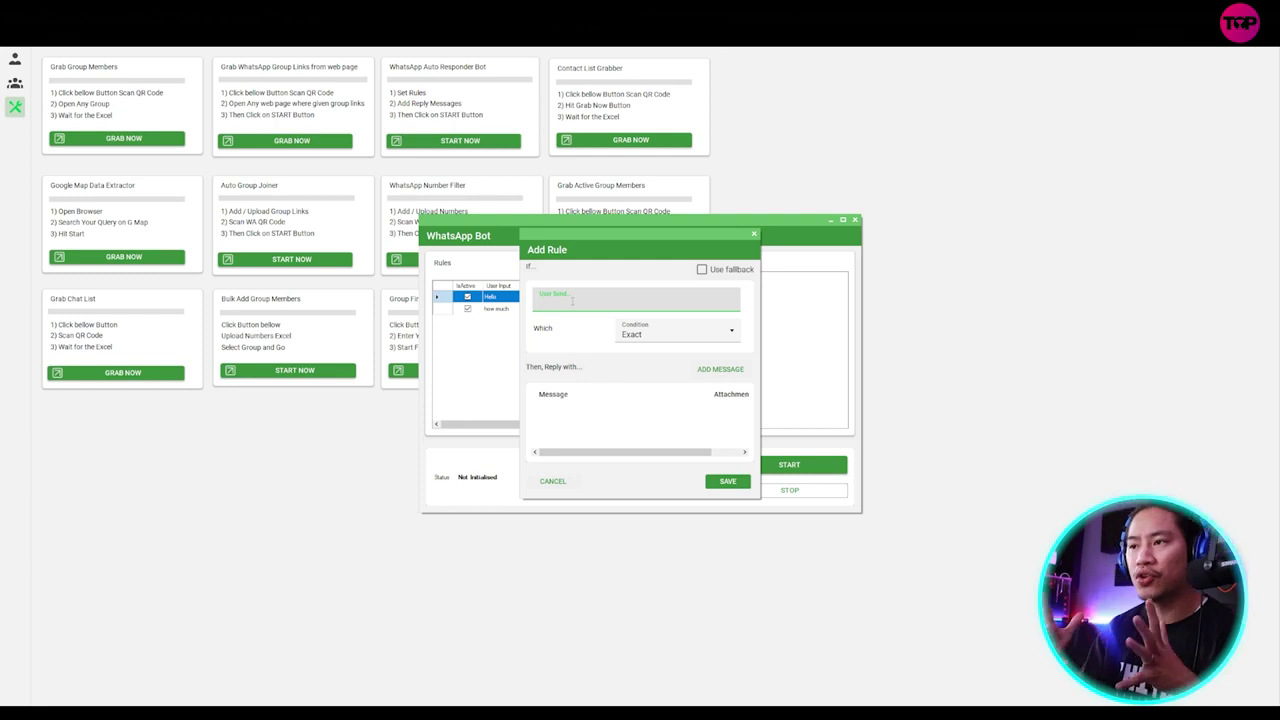
click(706, 340)
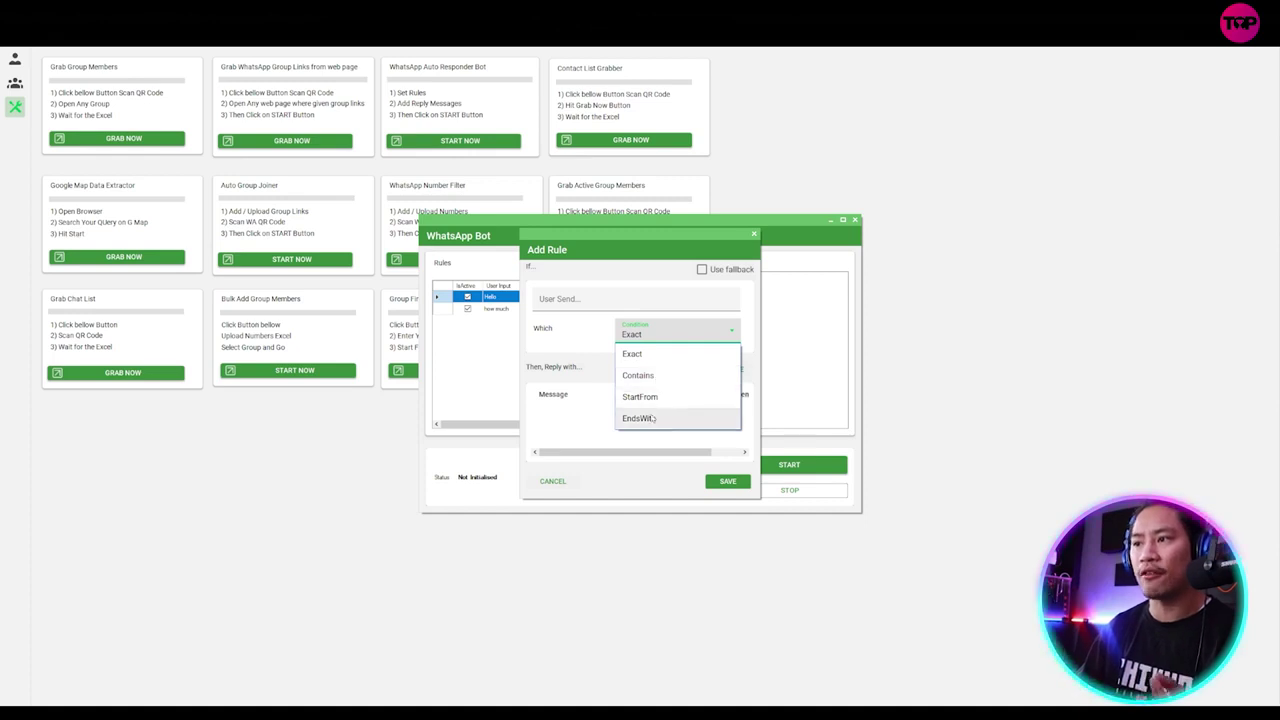
click(582, 358)
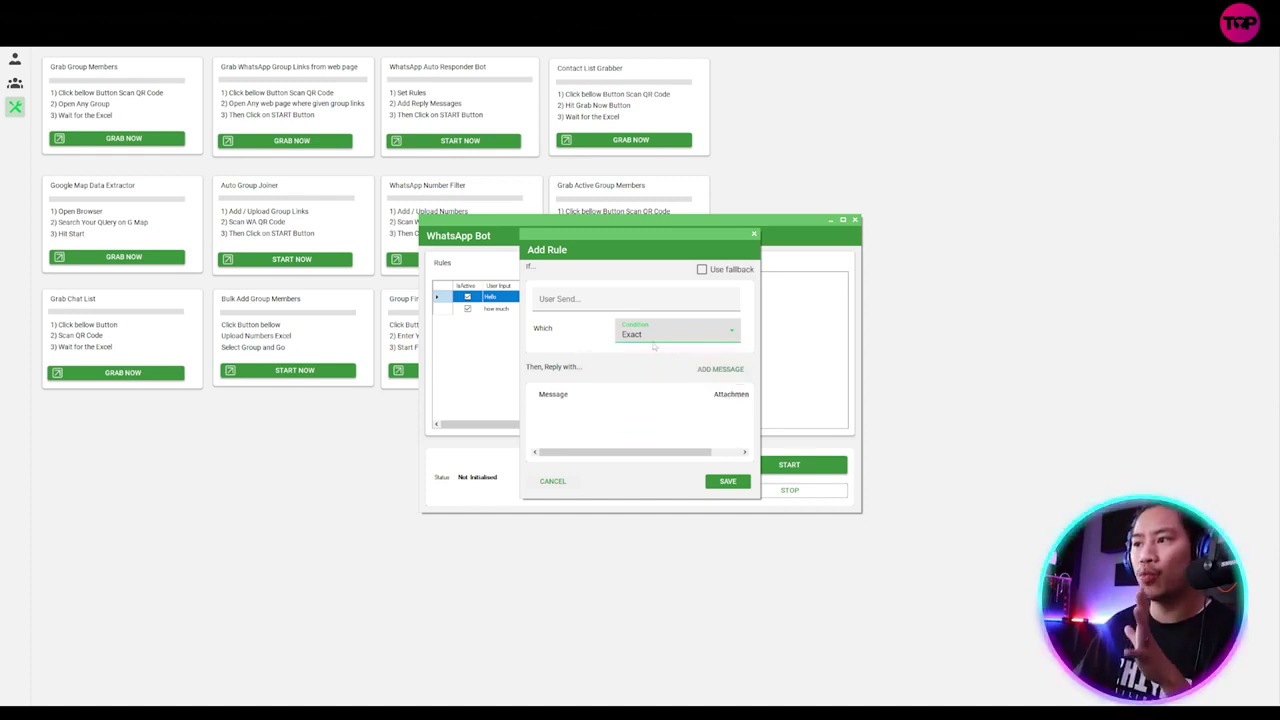
- Add a placeholder reply message, then cancel the rule and close the WhatsApp Bot
click(721, 370)
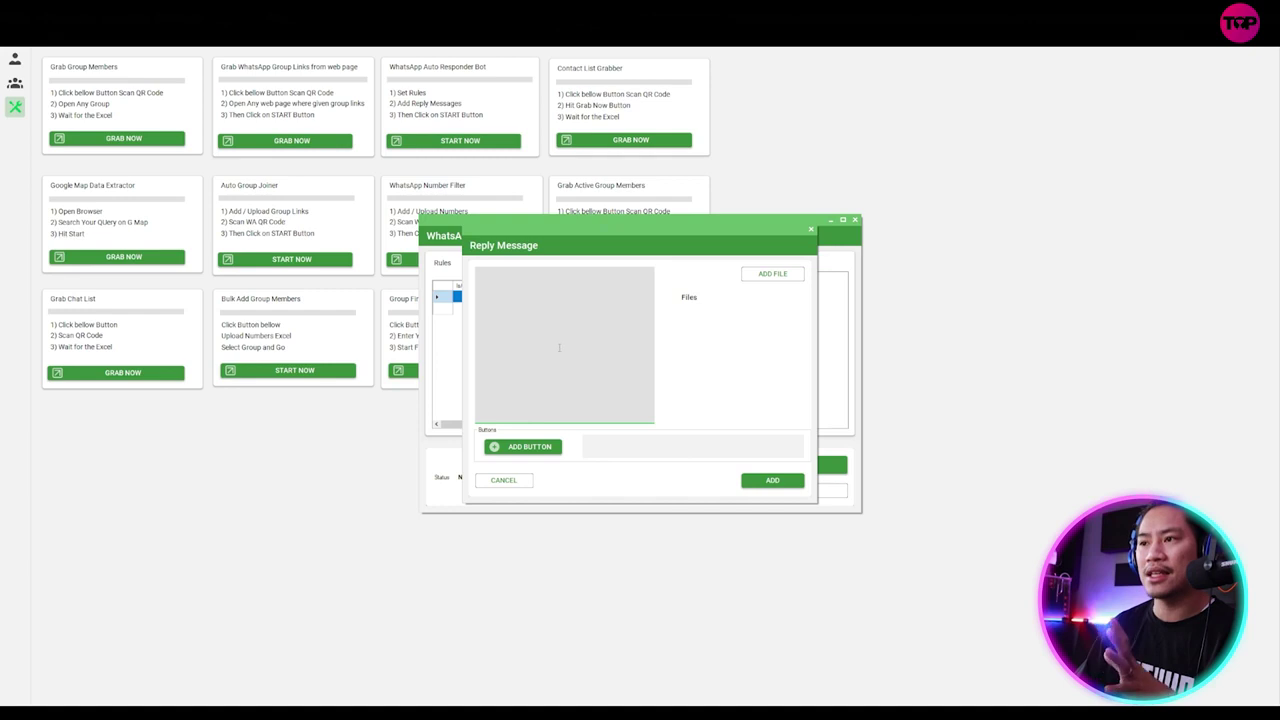
text(sdfcmlkvmsldkmvnsdlkvndkv)
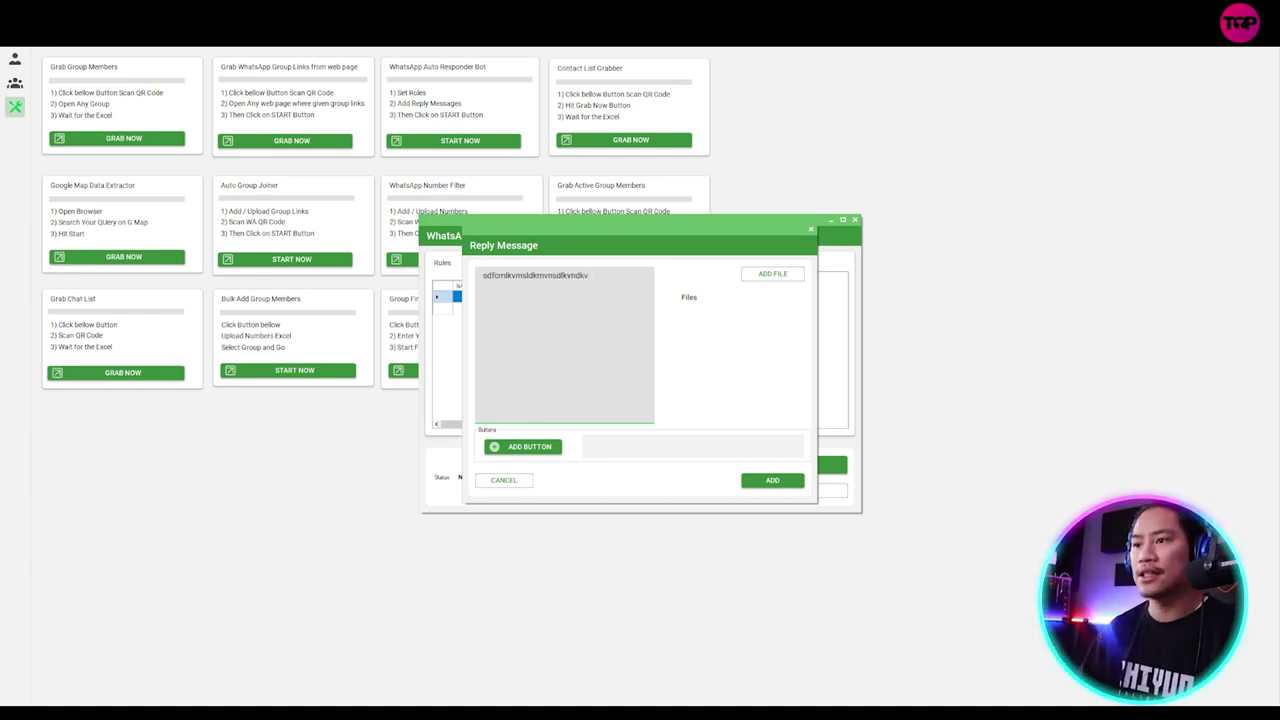
click(772, 480)
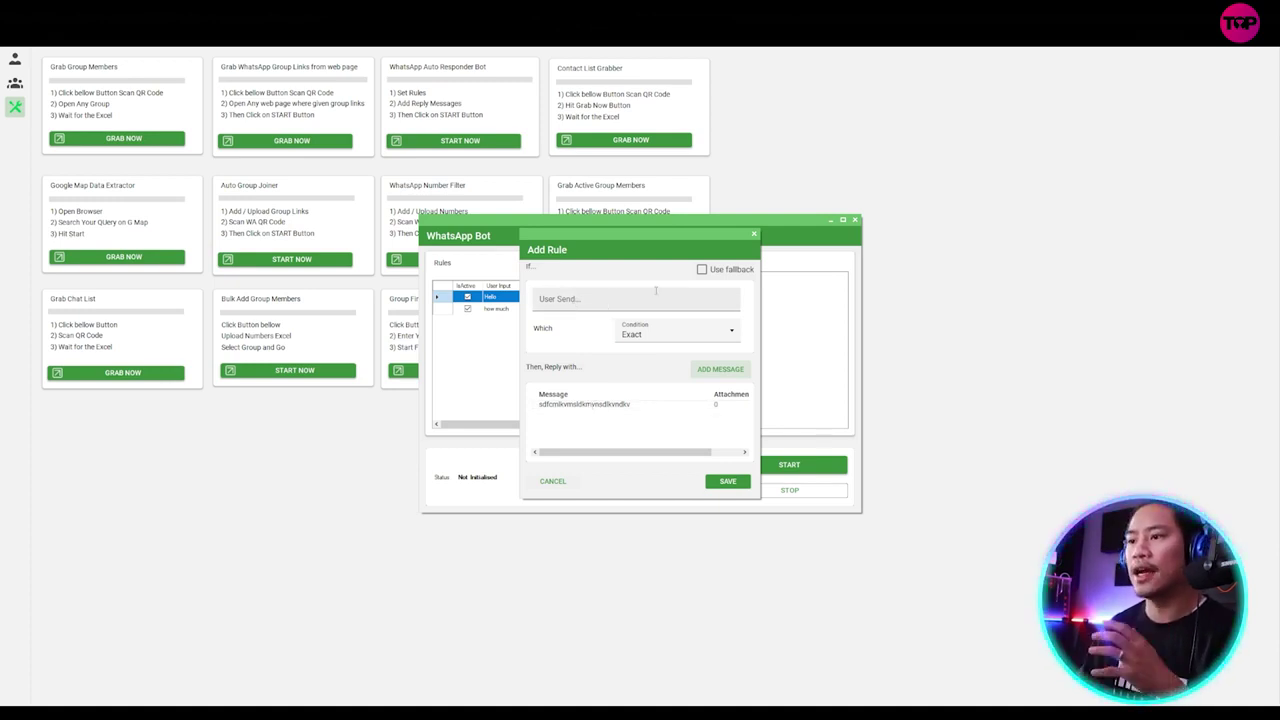
click(560, 481)
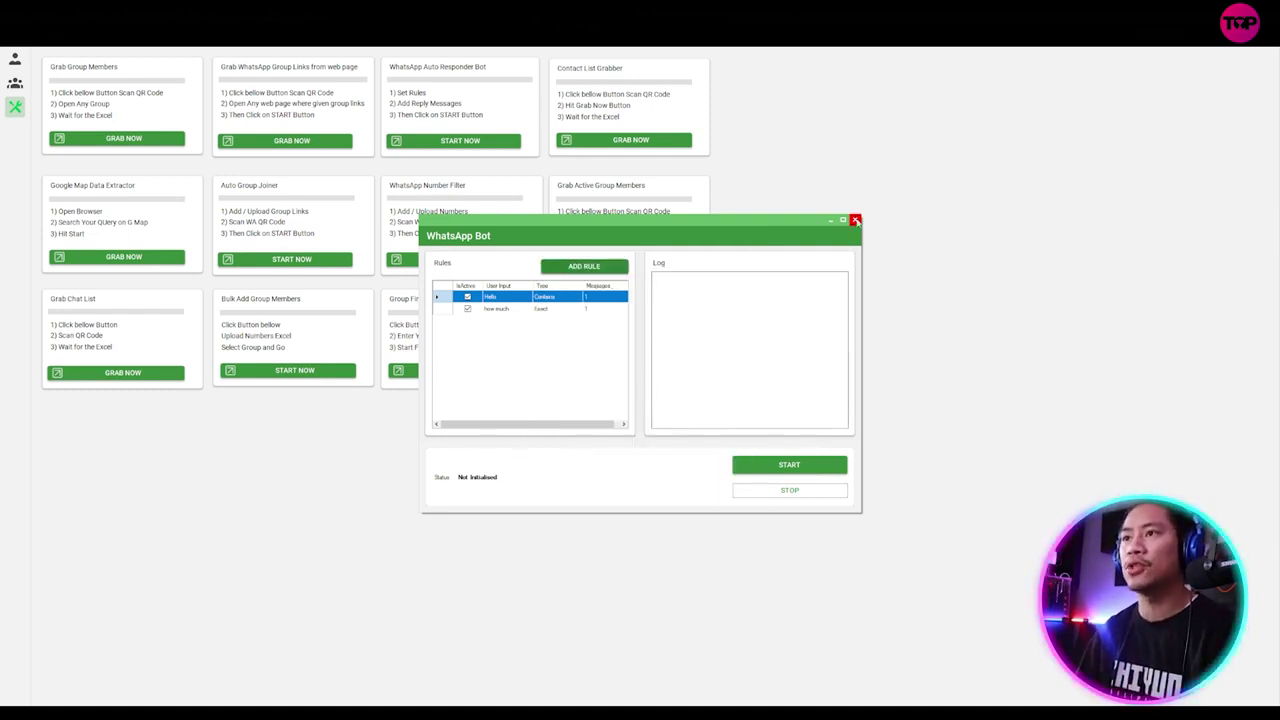
click(855, 220)
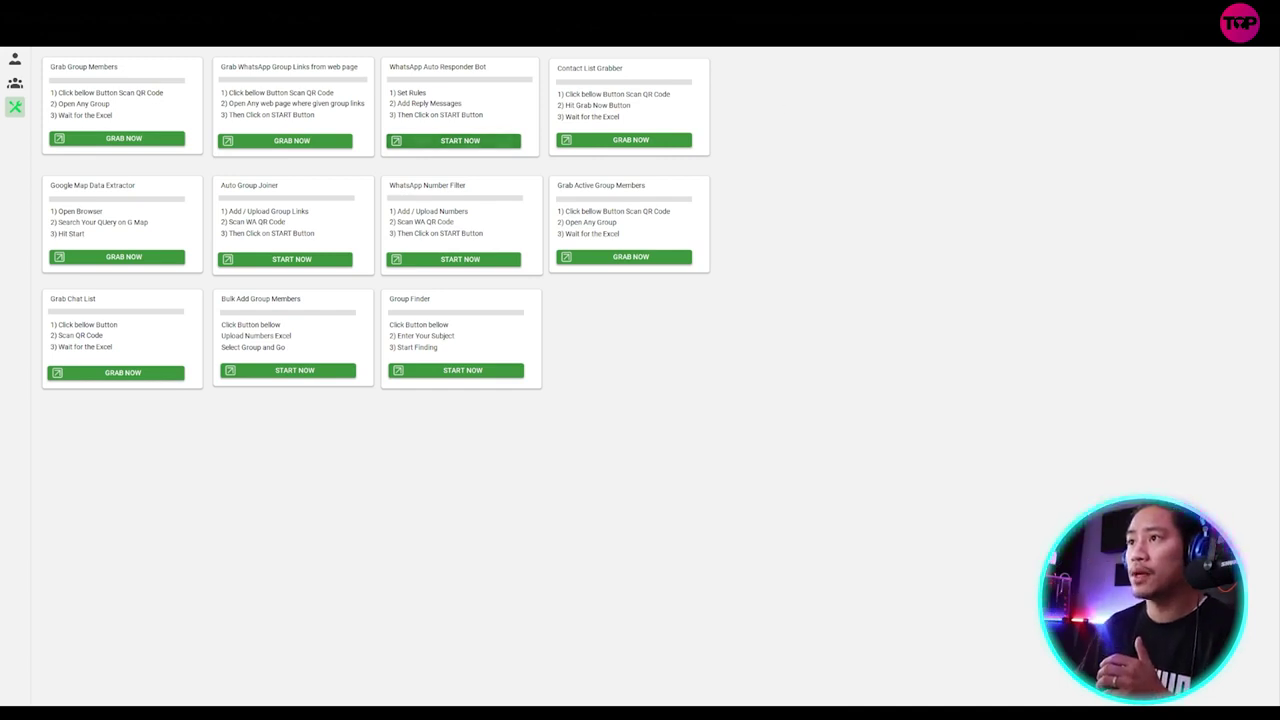
click(622, 142)
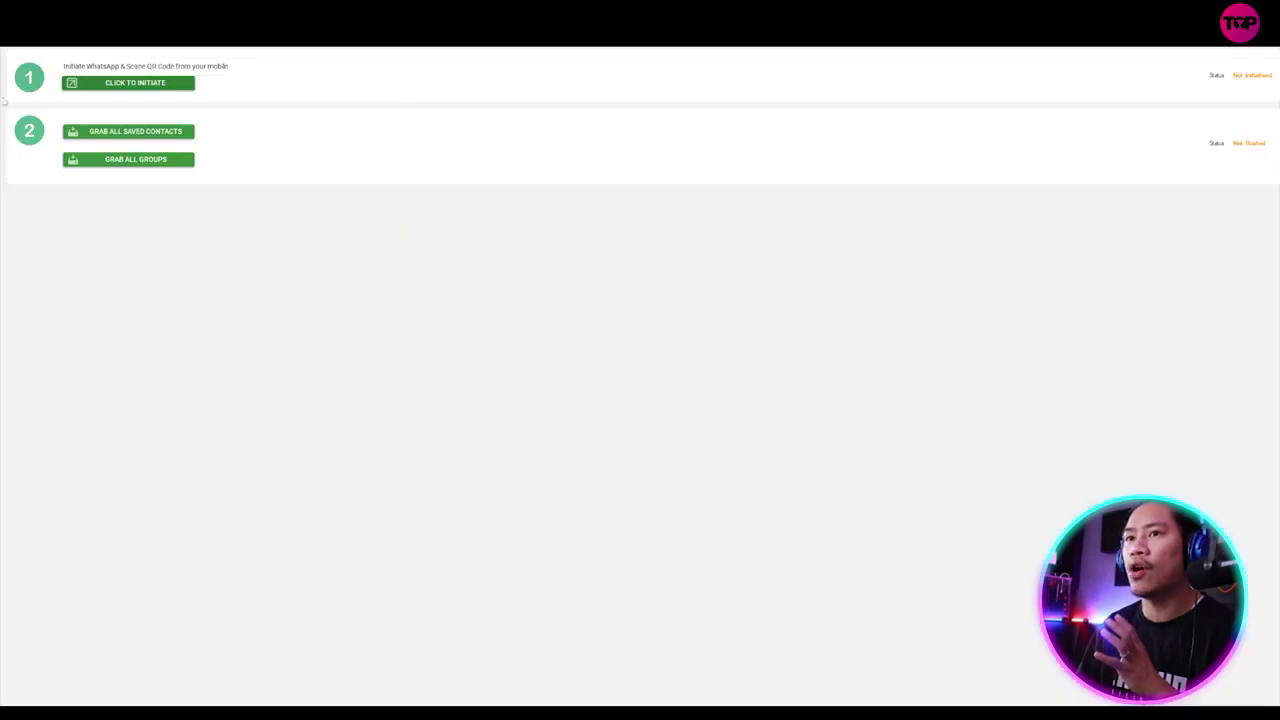
click(148, 84)
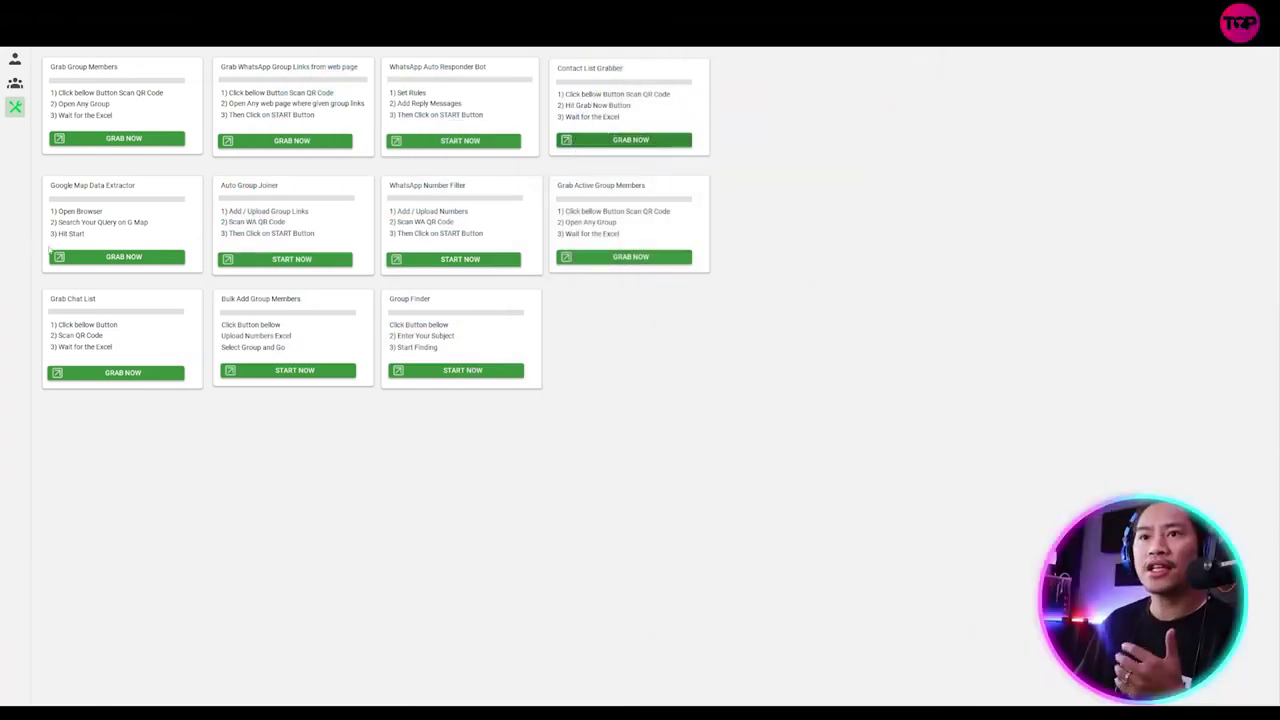
- Start a Google Map Data Extractor search for 'pet shop' in place of the default term
click(107, 257)
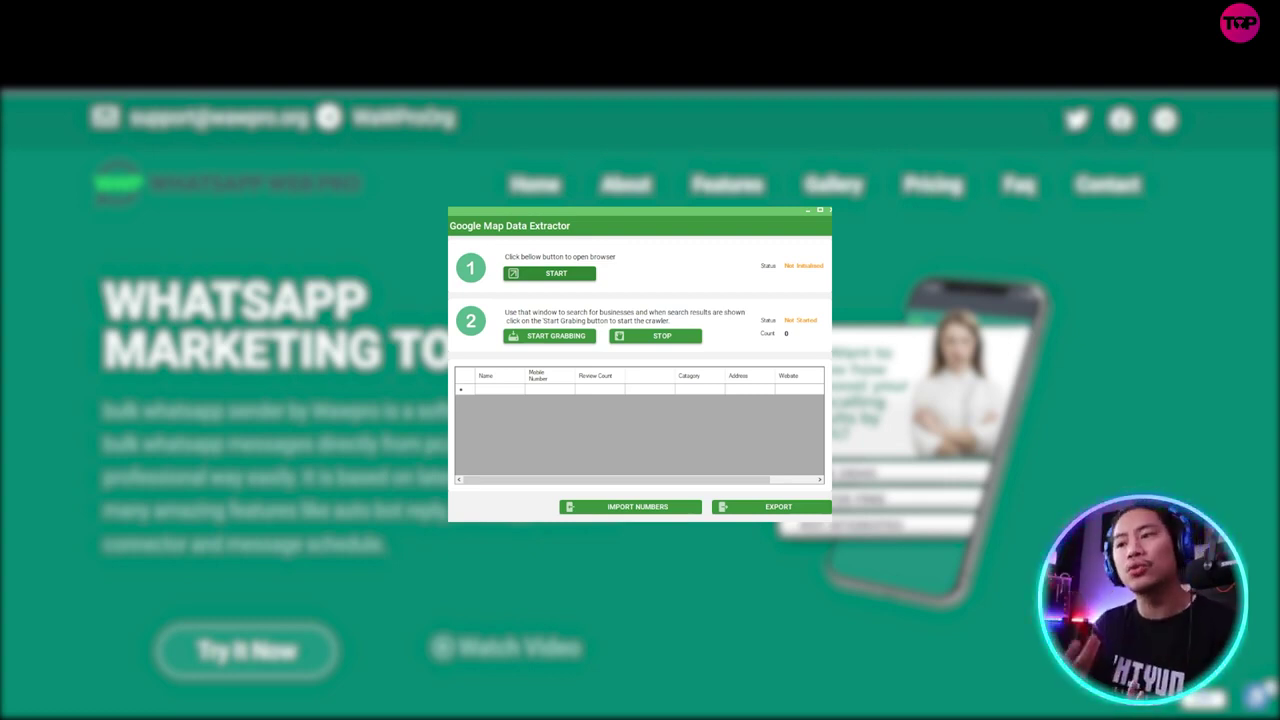
click(572, 278)
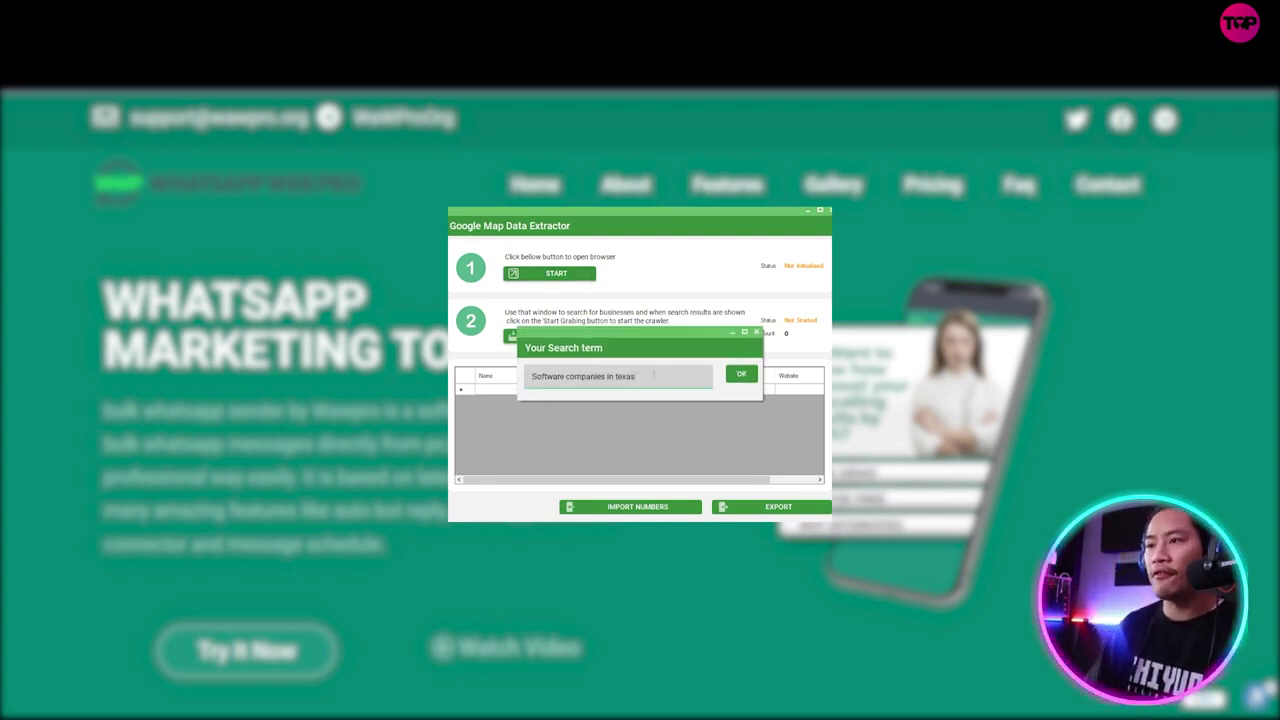
drag(530, 376, 654, 376)
text(pet s)
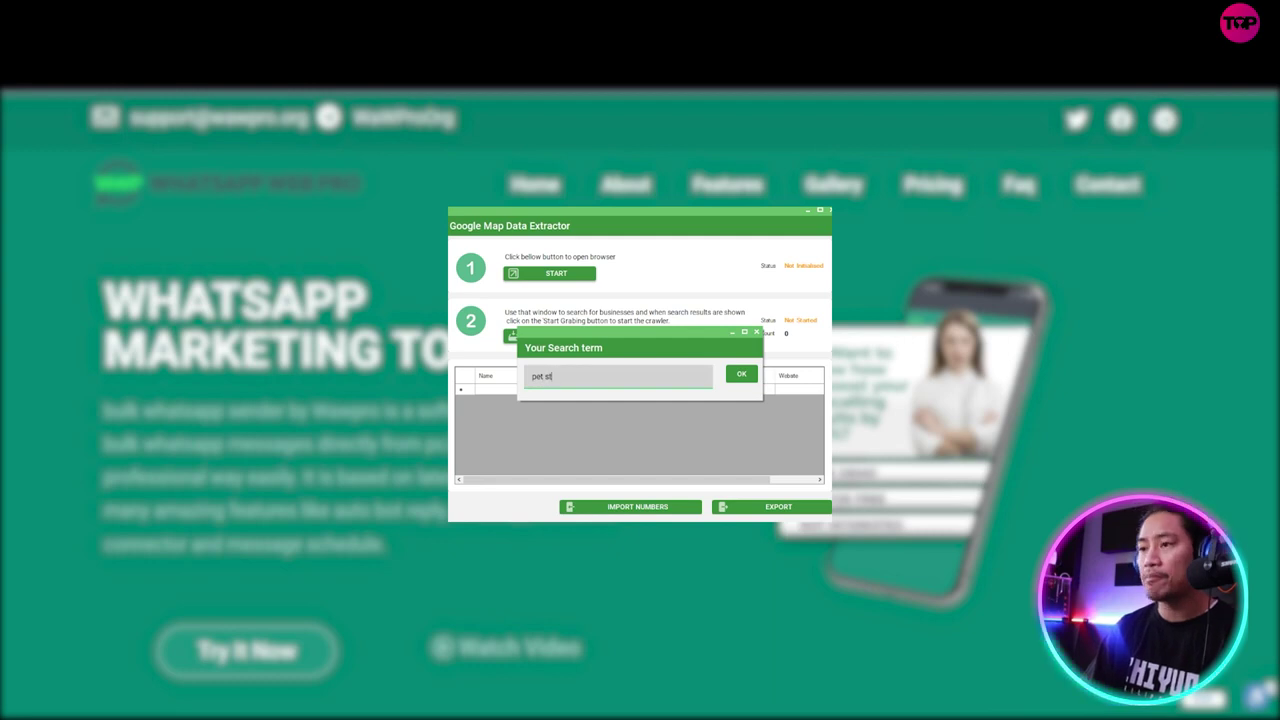
text(hop)
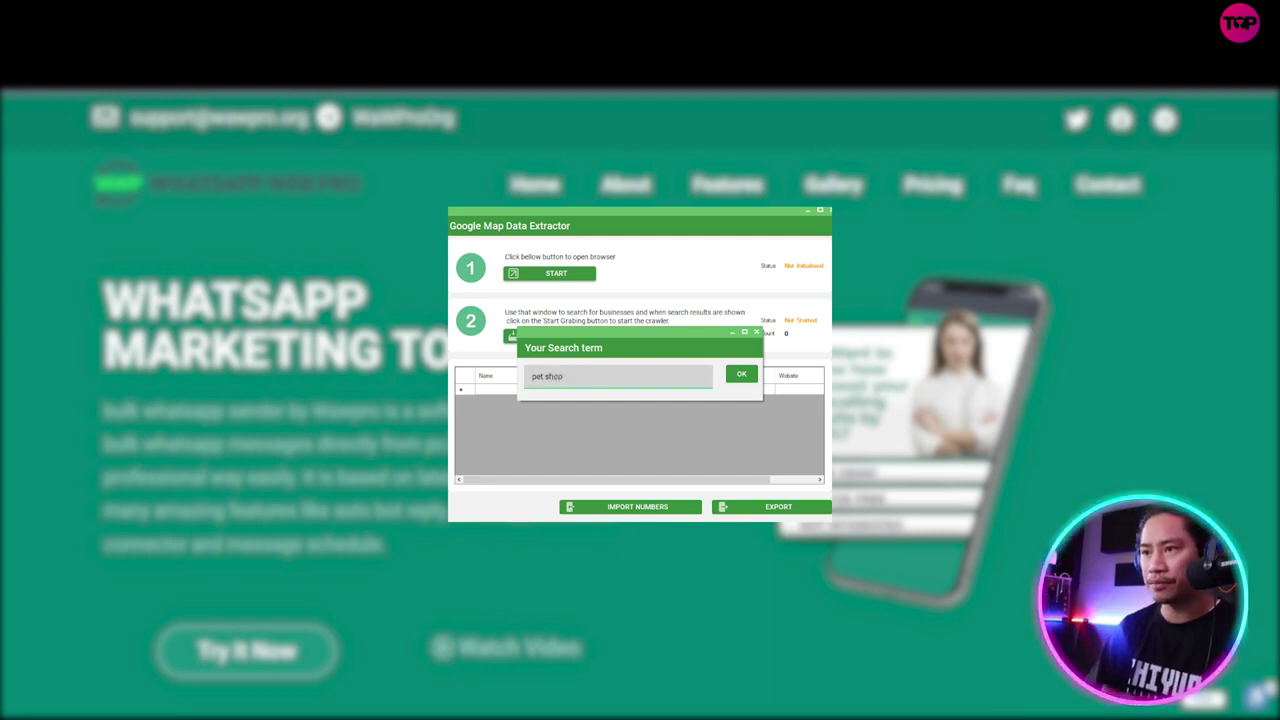
click(741, 375)
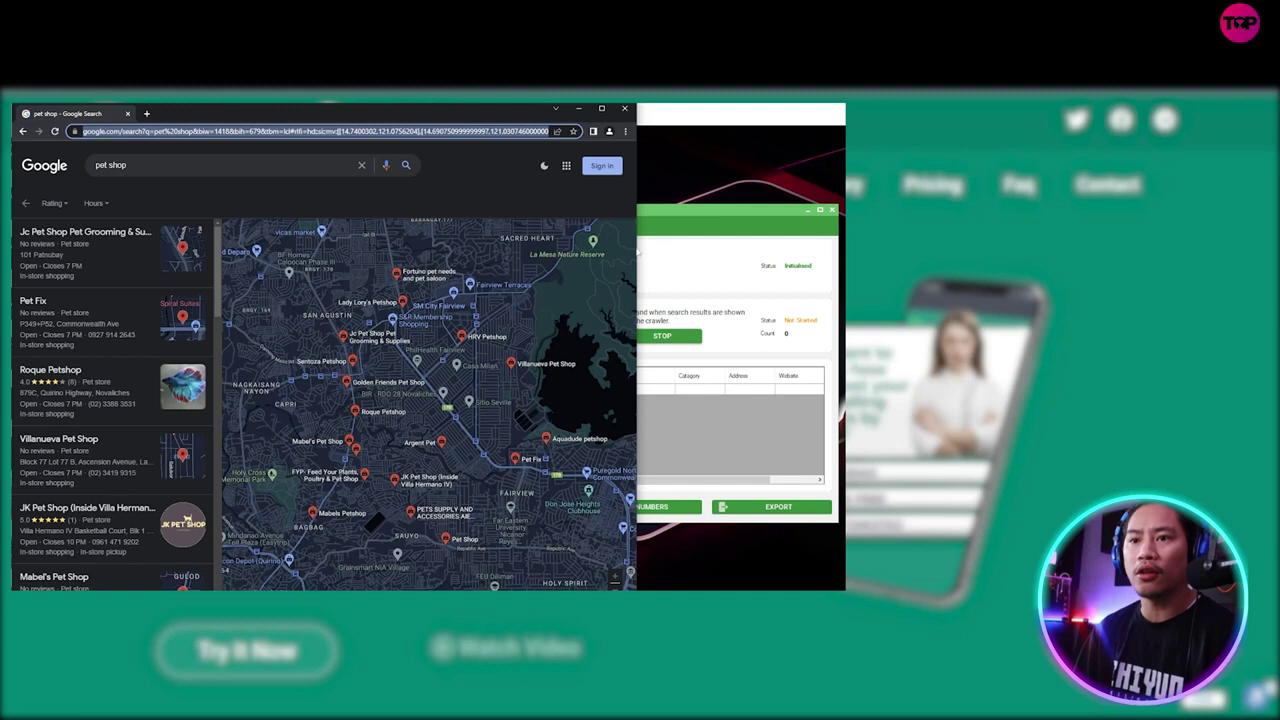
- Grab the pet shop listings into the extractor table, stopping after six rows with numbers and addresses
click(700, 250)
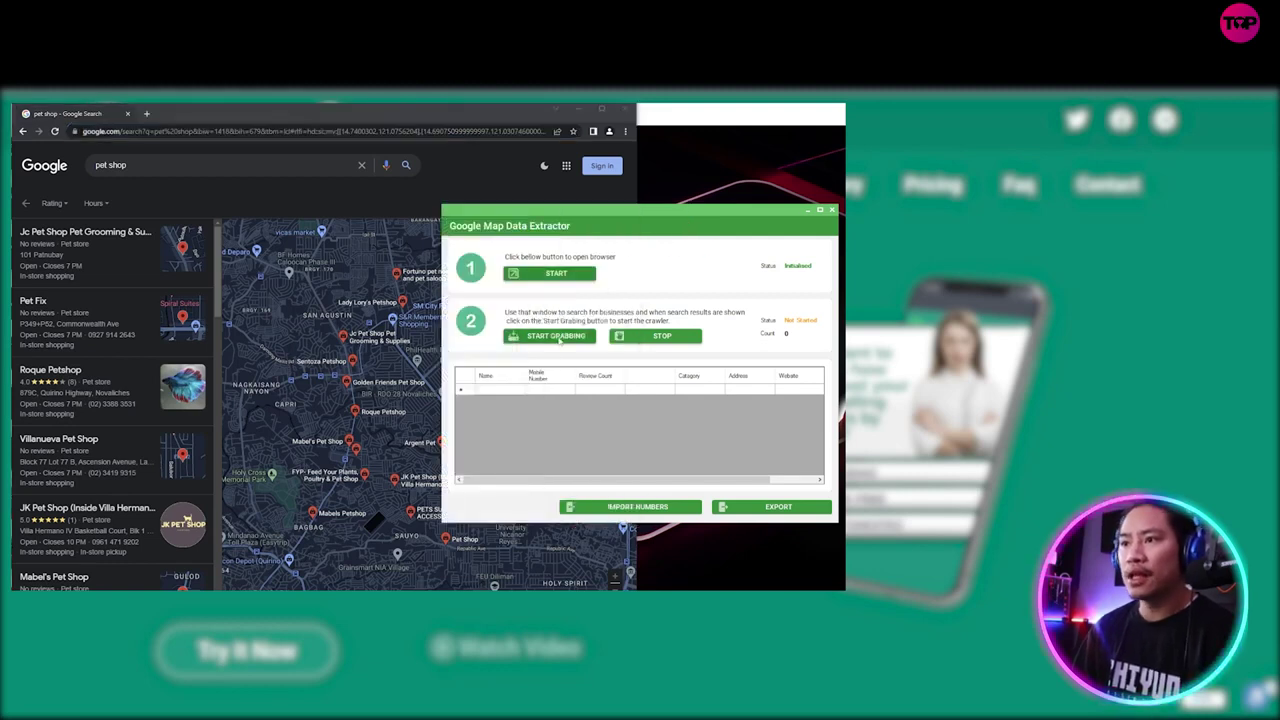
click(558, 338)
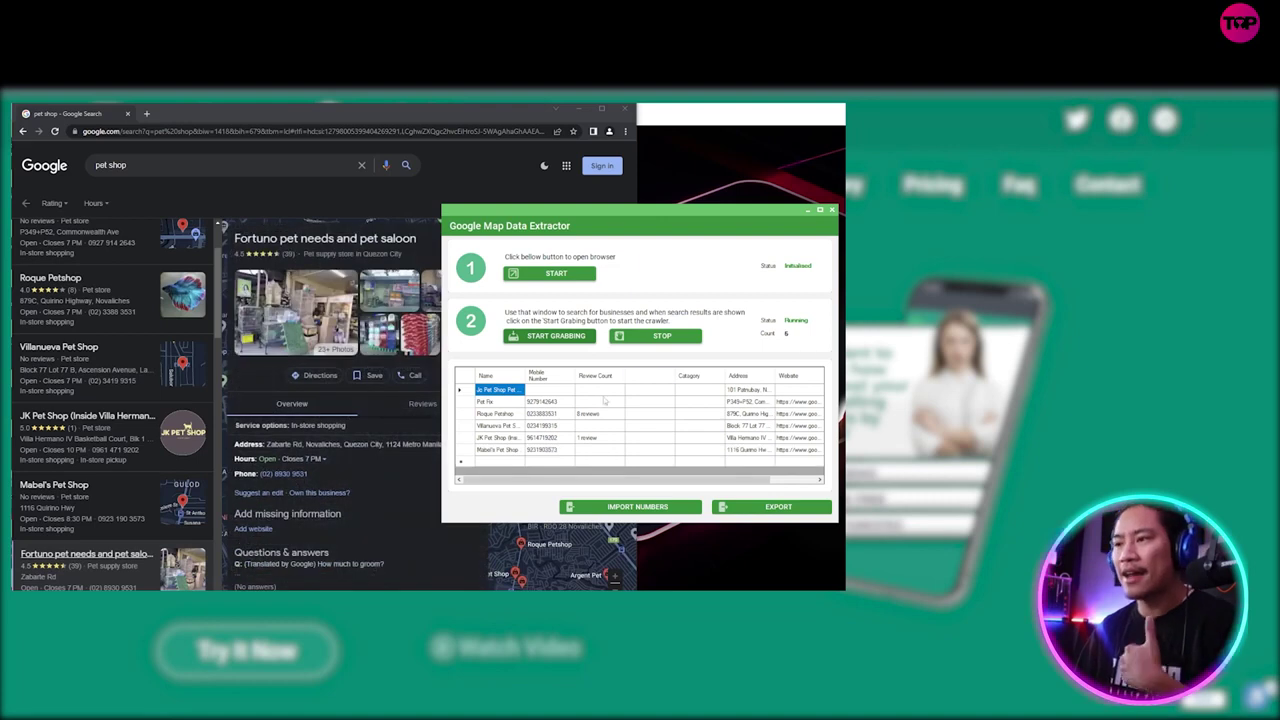
click(680, 340)
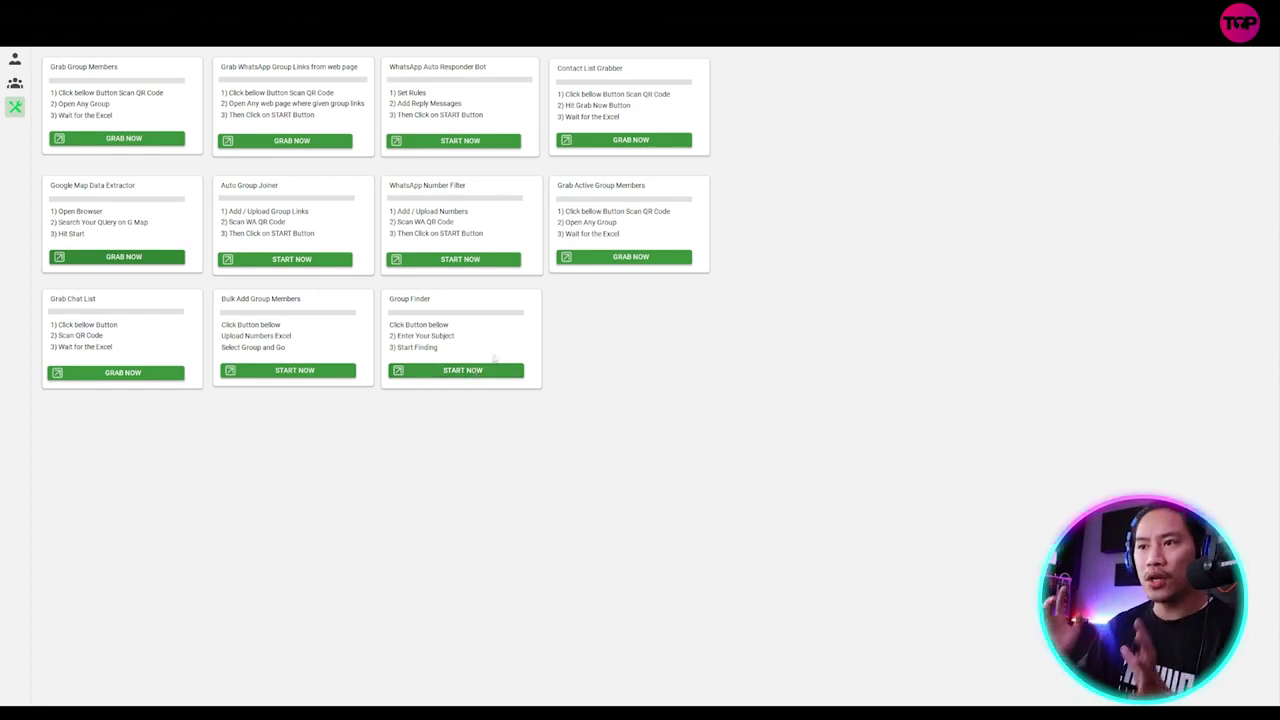
- Search Group Finder for 'pets' groups, import their links into the group joiner, and initiate it
click(486, 371)
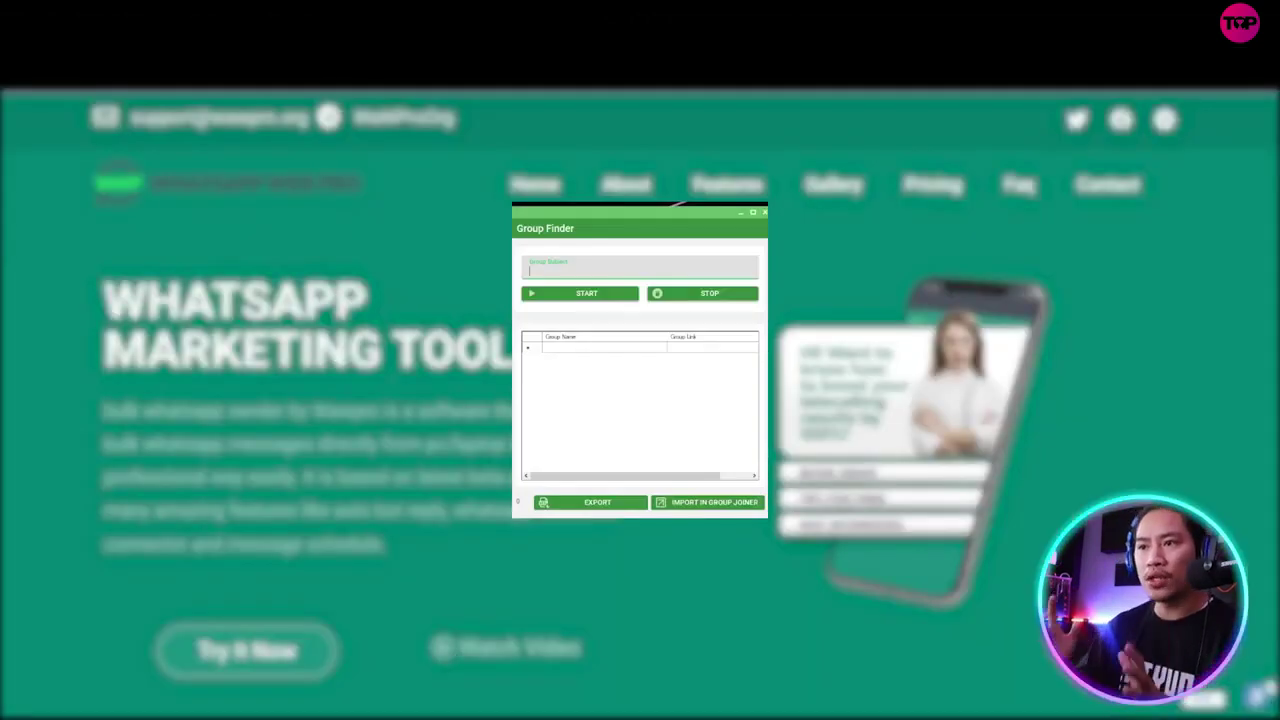
click(557, 265)
text(pets)
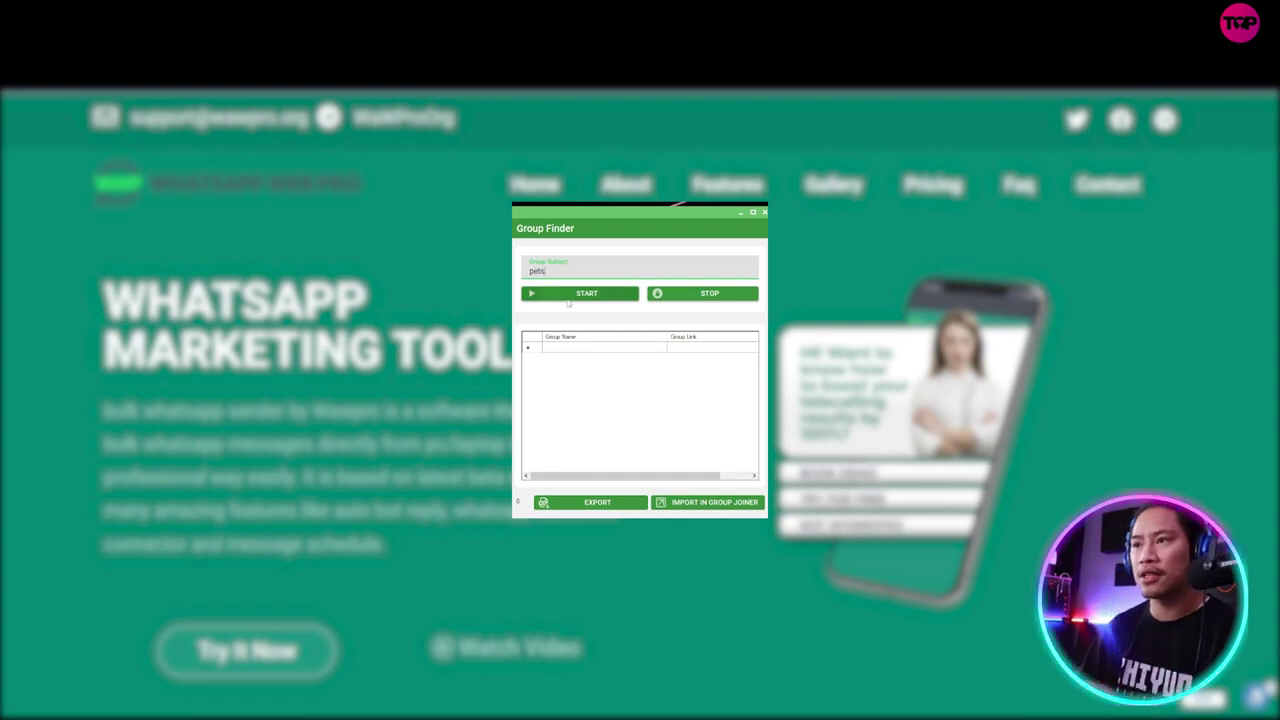
click(570, 294)
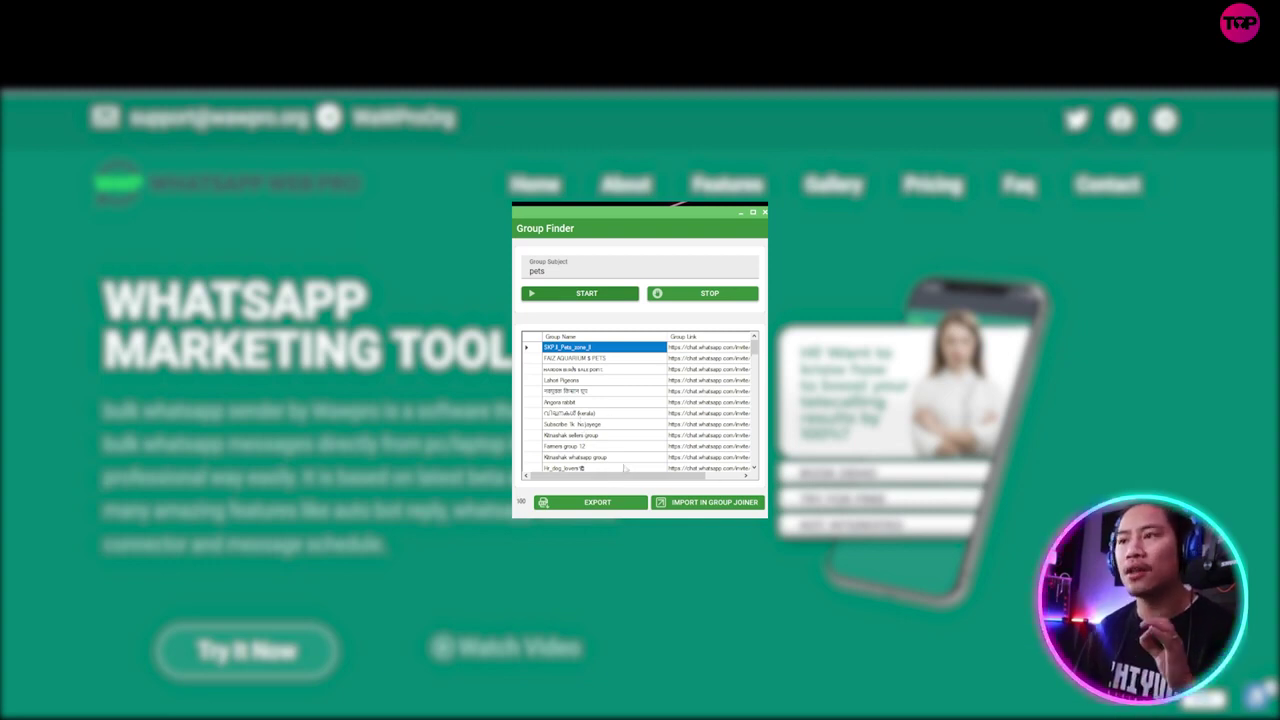
click(713, 503)
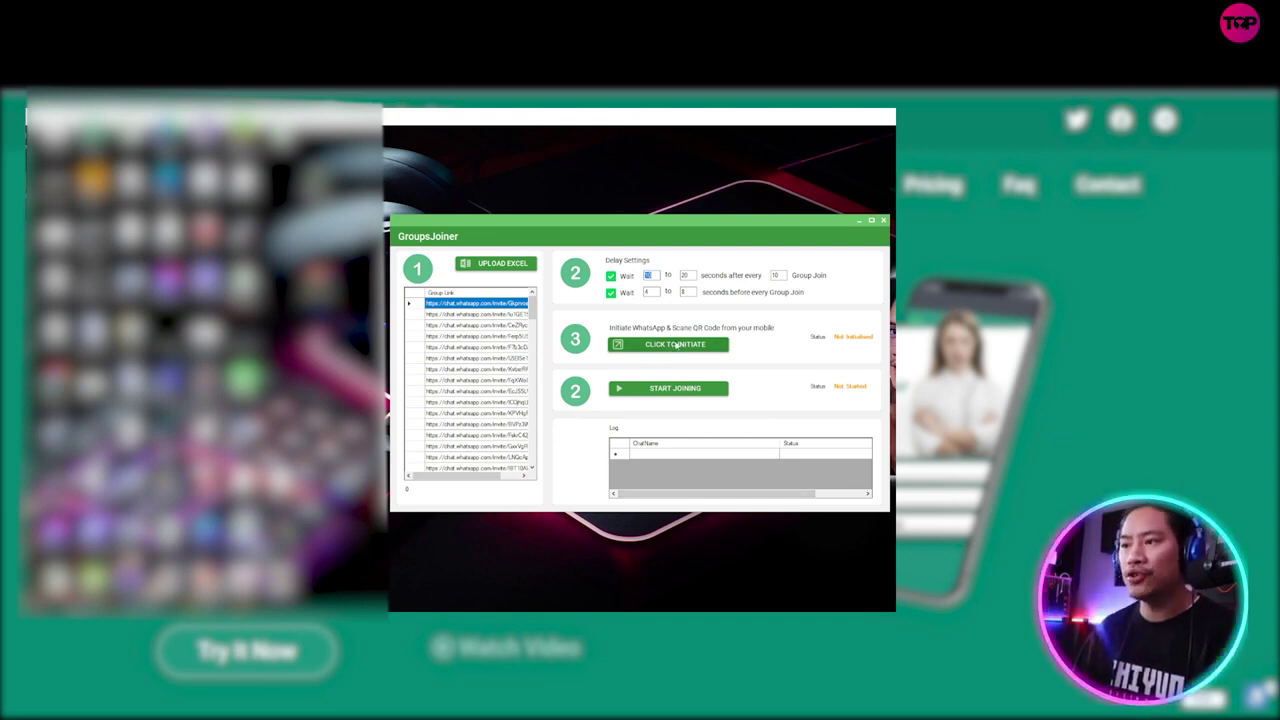
click(676, 345)
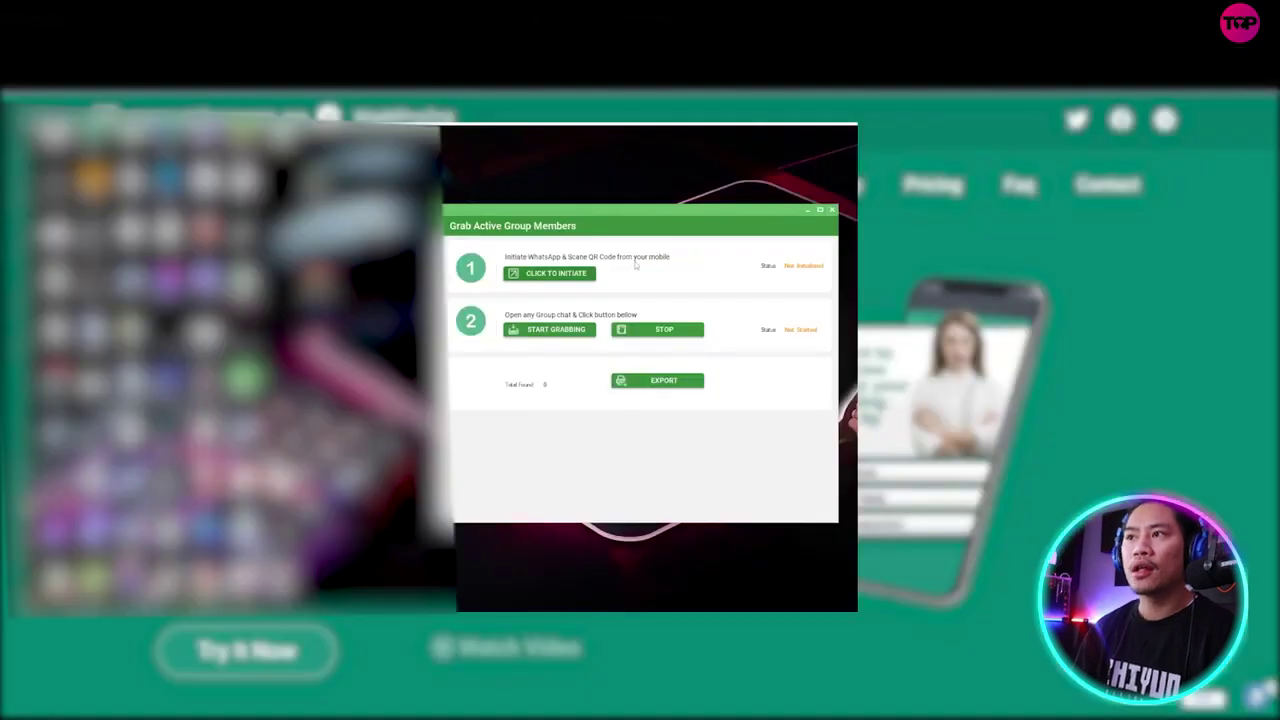
- Initiate Grab Active Group Members with the WhatsApp Web session
click(581, 276)
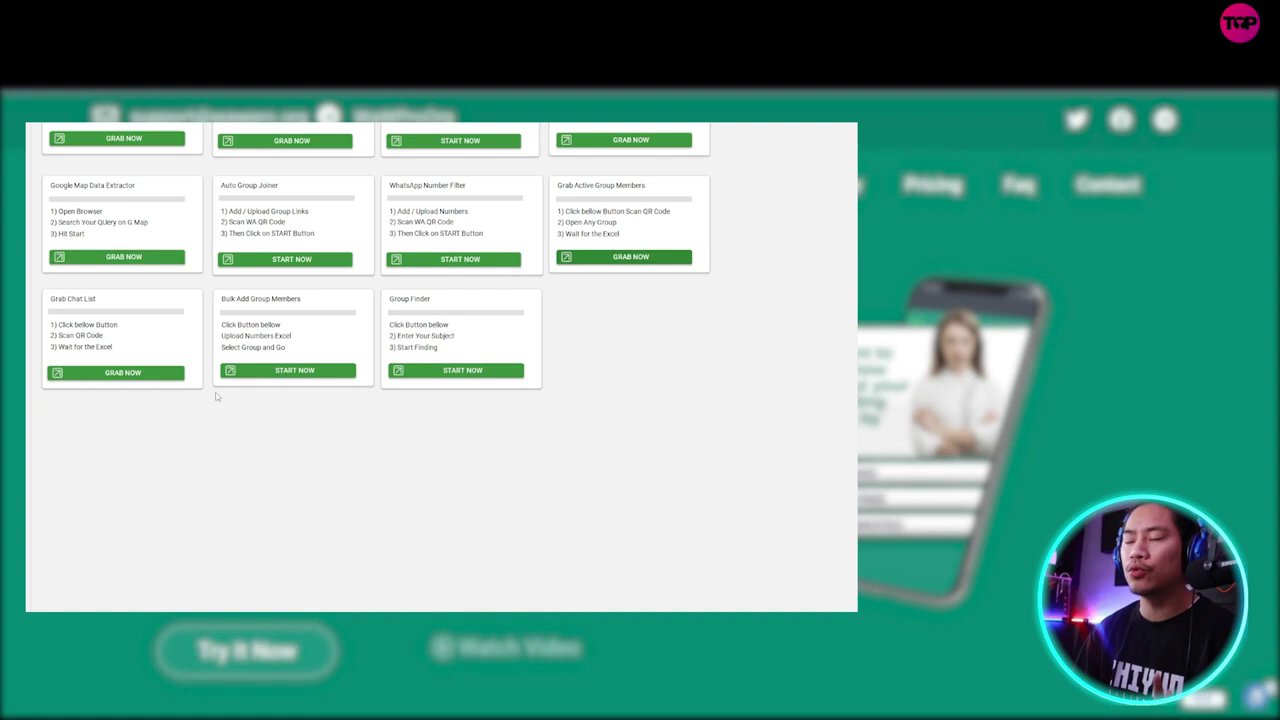
- Initiate Grab Chat List, grab the chats, save them as ChatsList.xlsx on the Desktop, and close the grabber
click(99, 374)
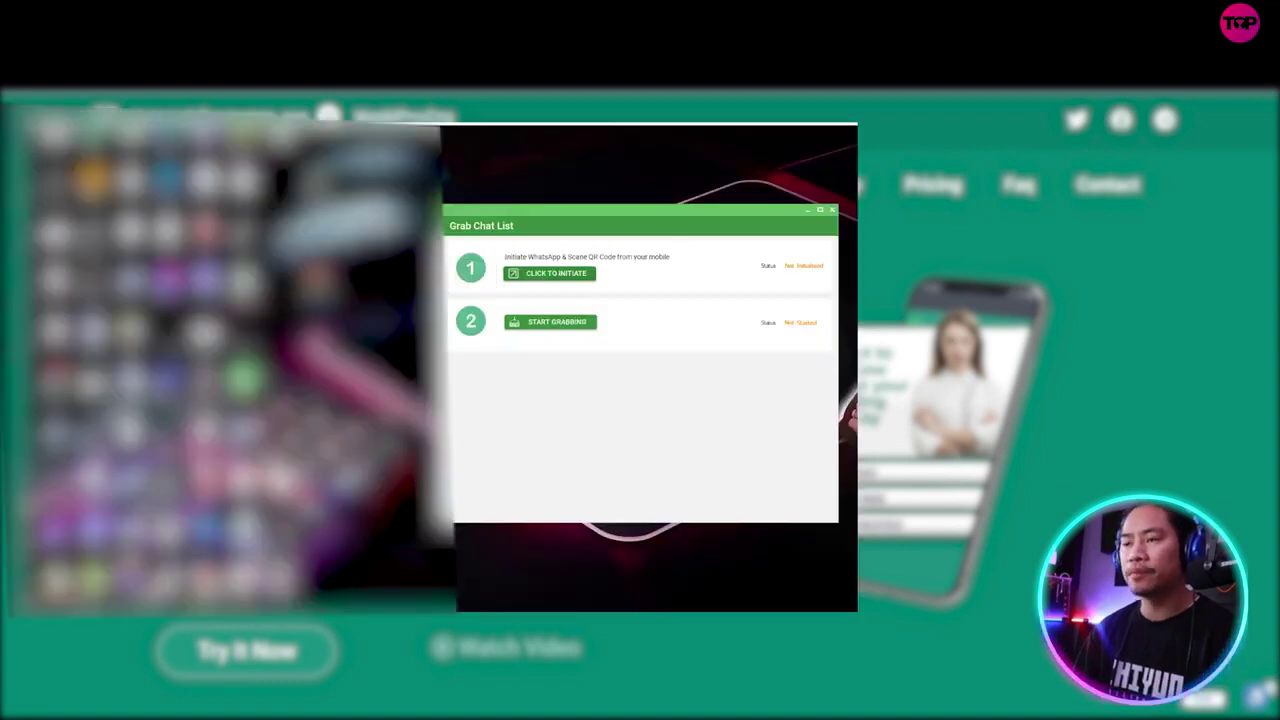
click(533, 273)
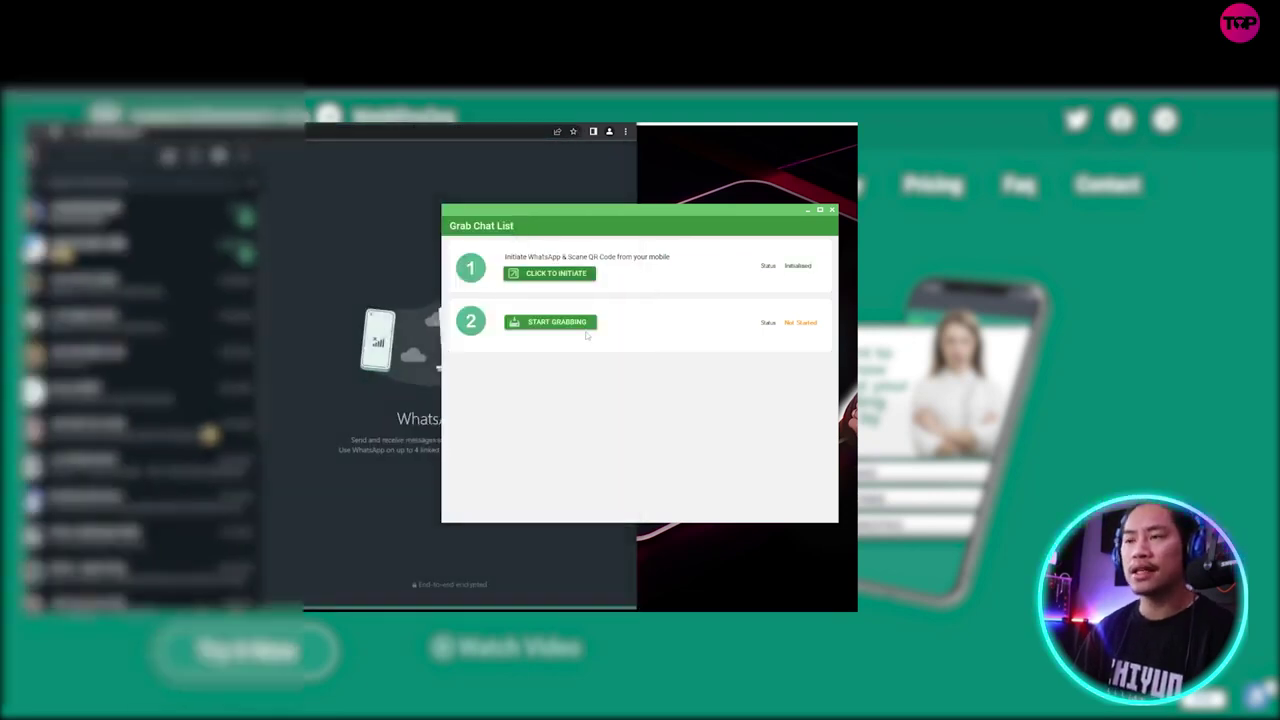
click(576, 330)
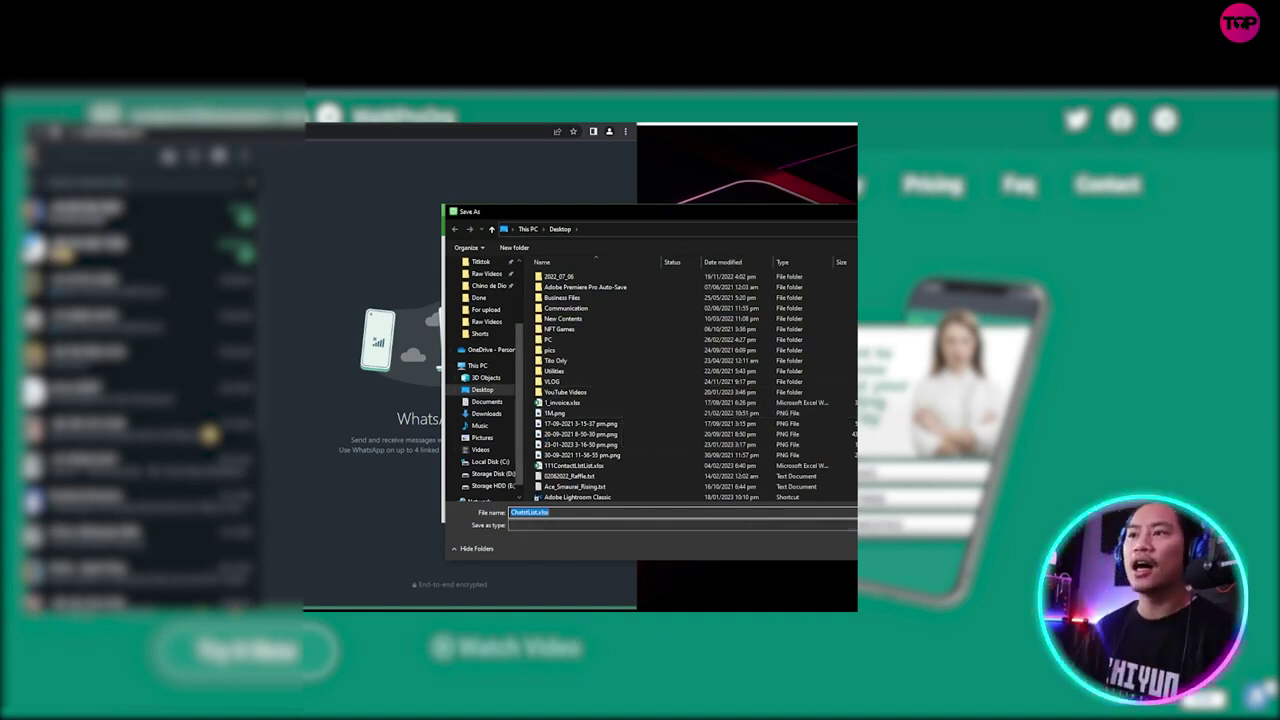
key(Return)
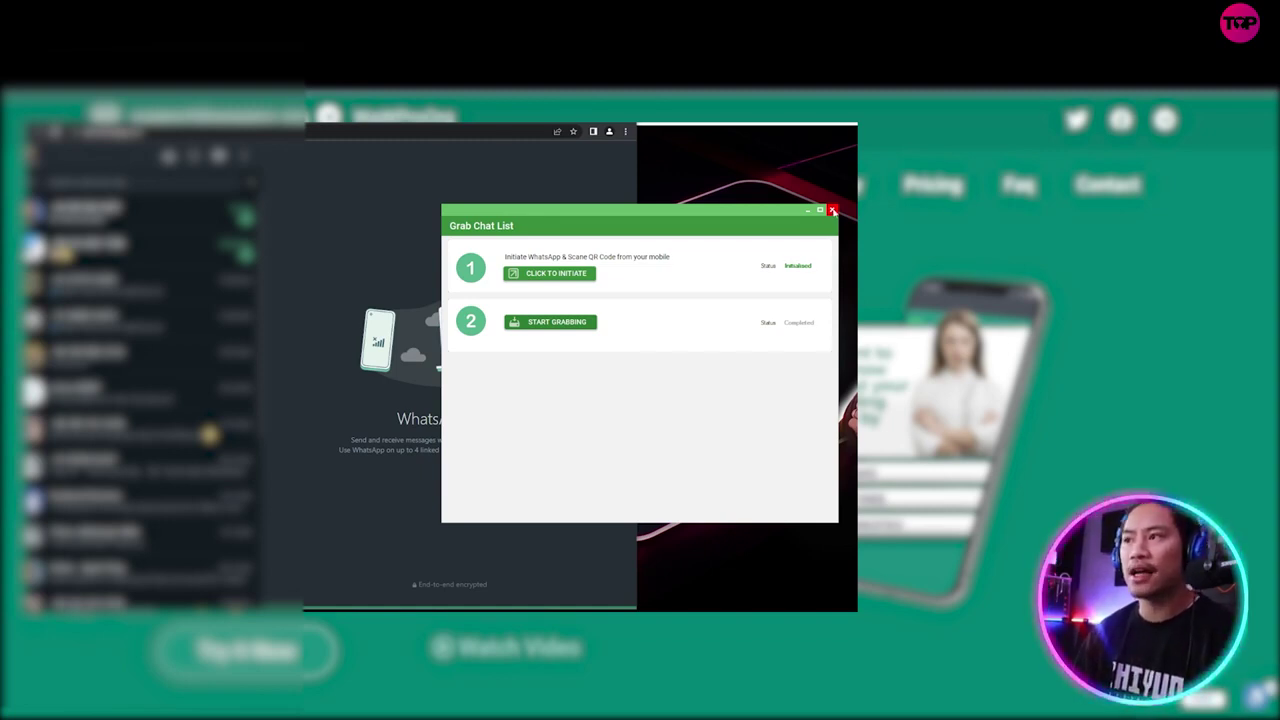
click(833, 210)
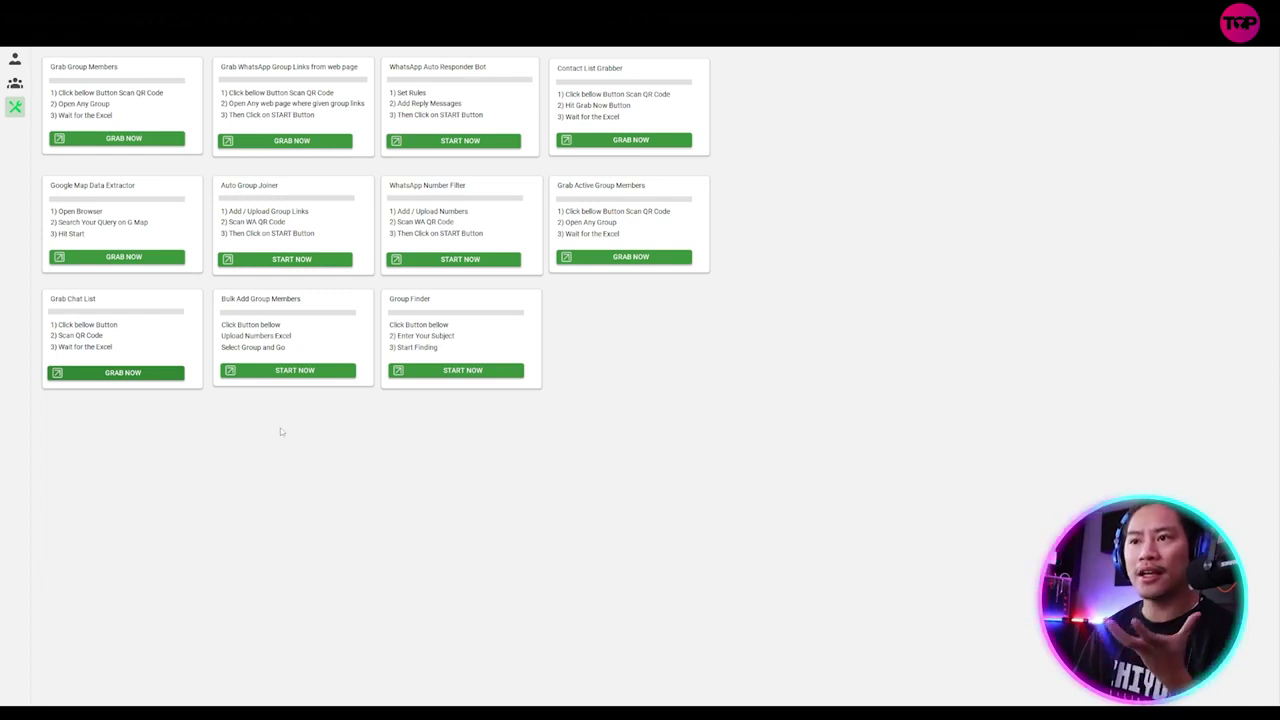
click(297, 370)
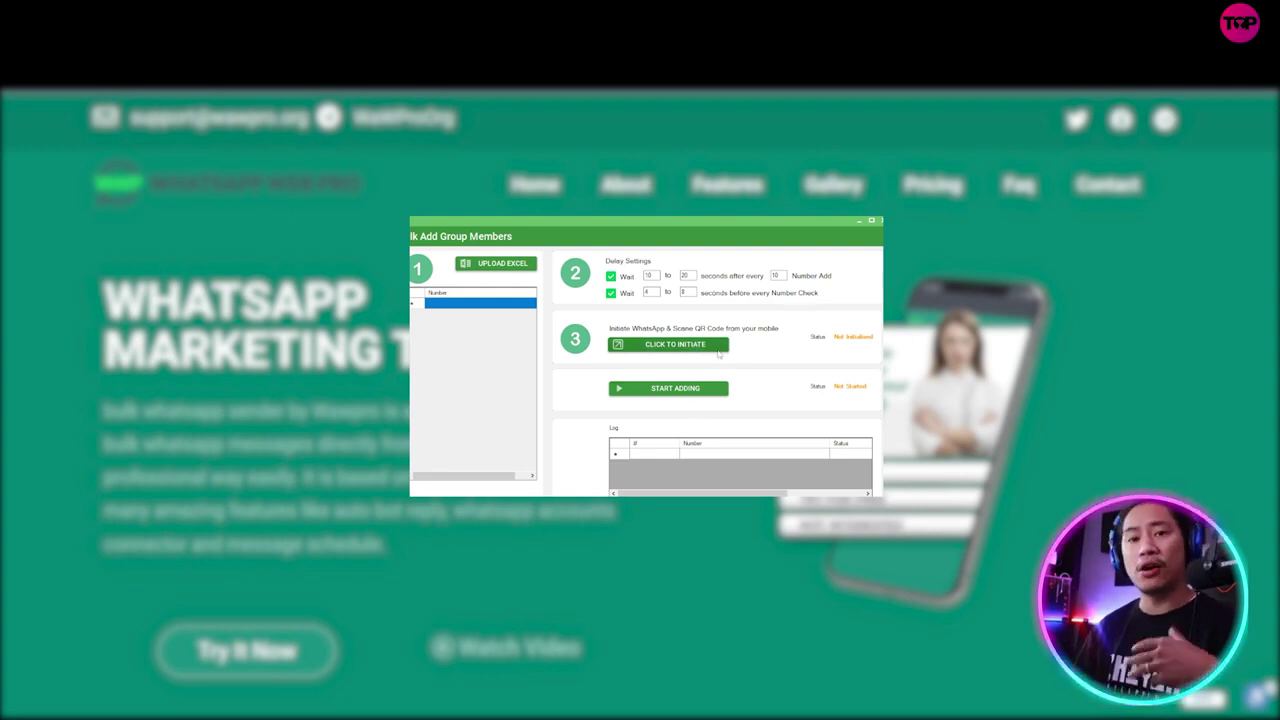
click(879, 220)
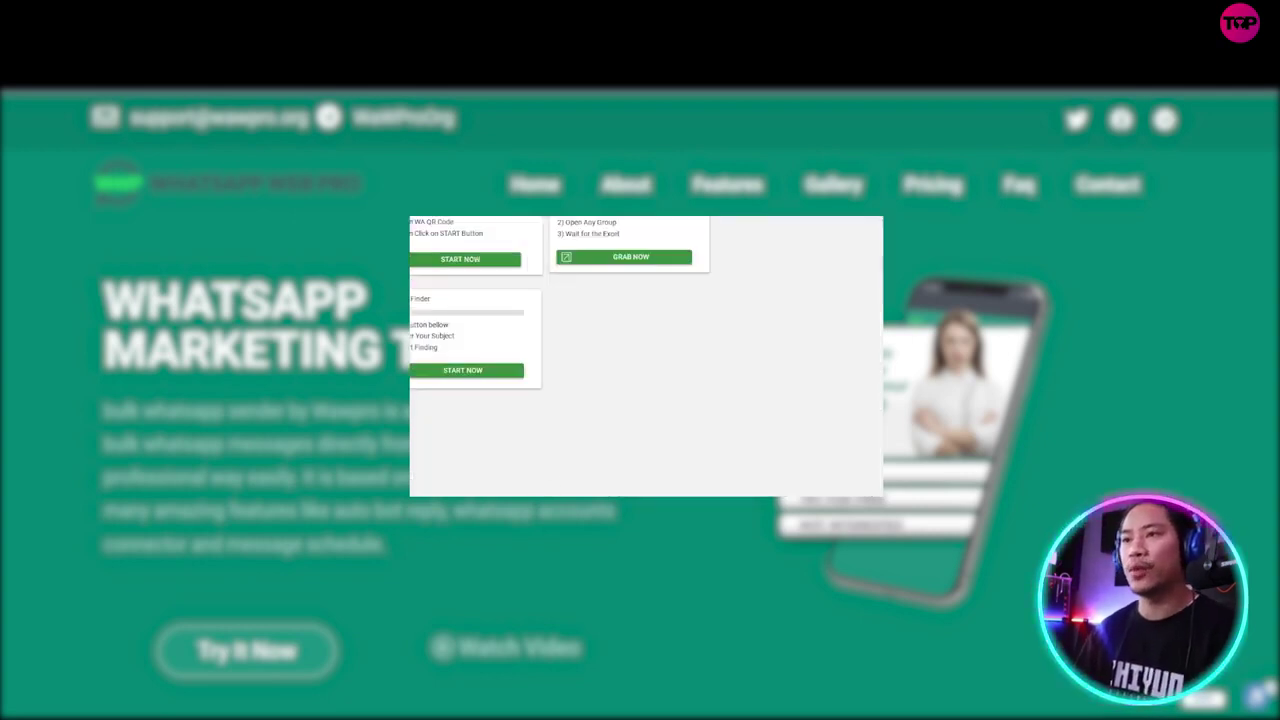